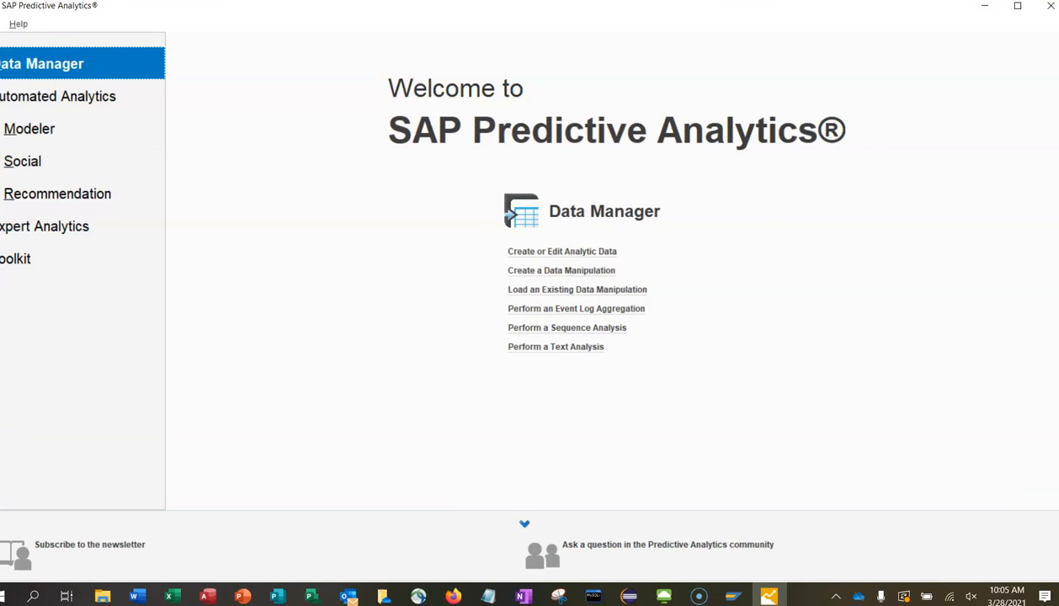
From the Modeler area, start a new Classification/Regression model.
{"action": "left_click", "coordinate": [20, 128]}
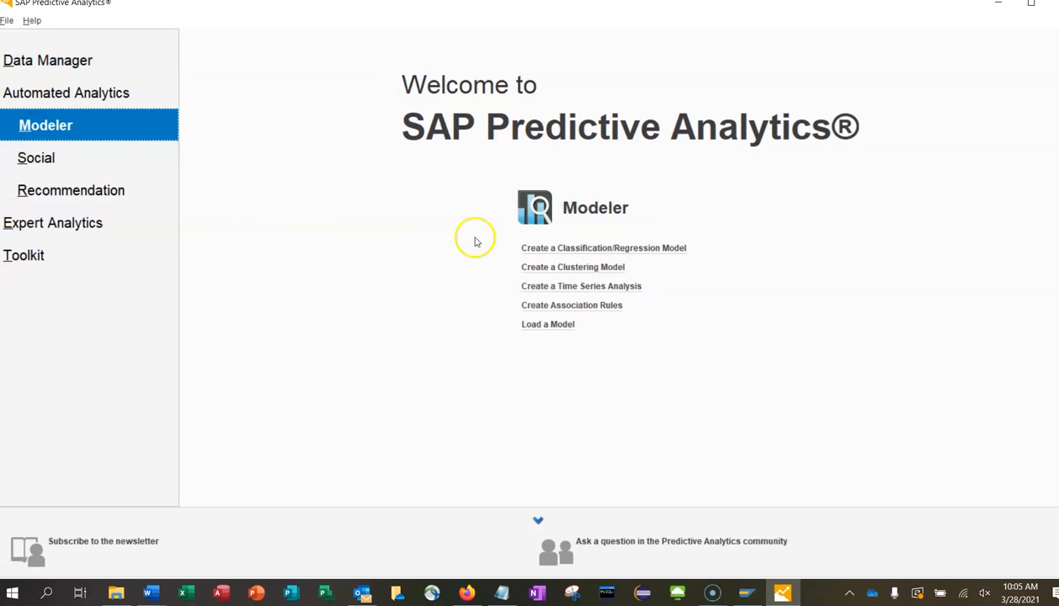
{"action": "left_click", "coordinate": [571, 249]}
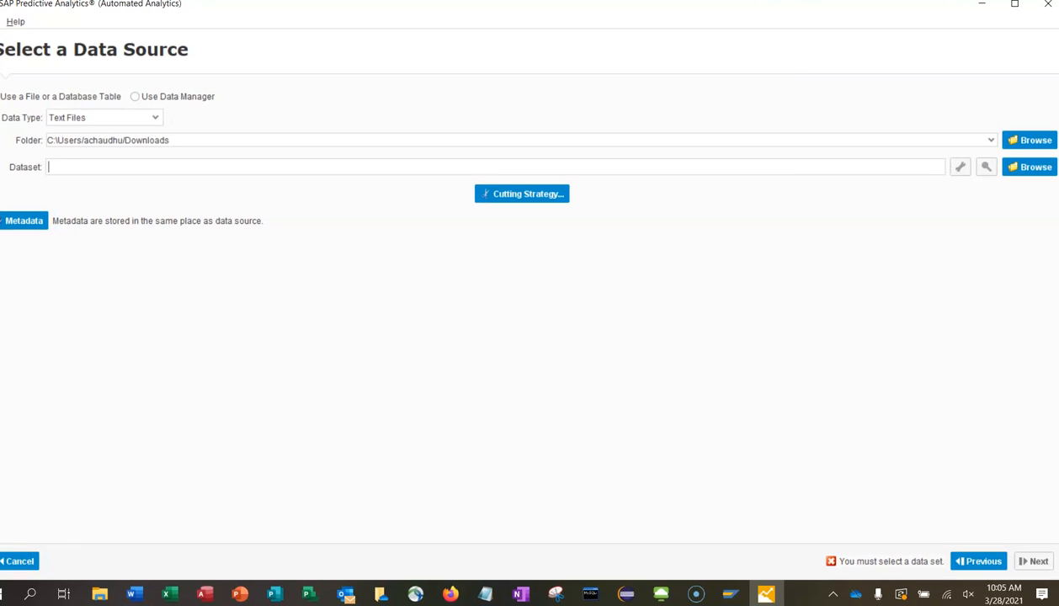
Browse the Downloads folder and select bankmarch26.txt as the model's dataset.
{"action": "left_click", "coordinate": [1015, 168]}
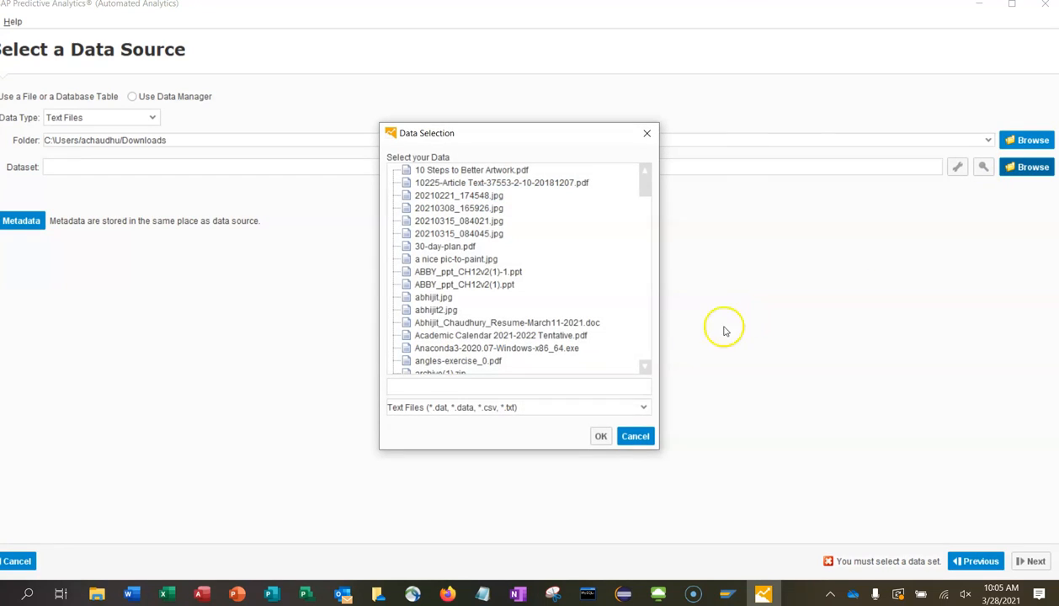
{"action": "left_click_drag", "start_coordinate": [644, 190], "coordinate": [643, 201]}
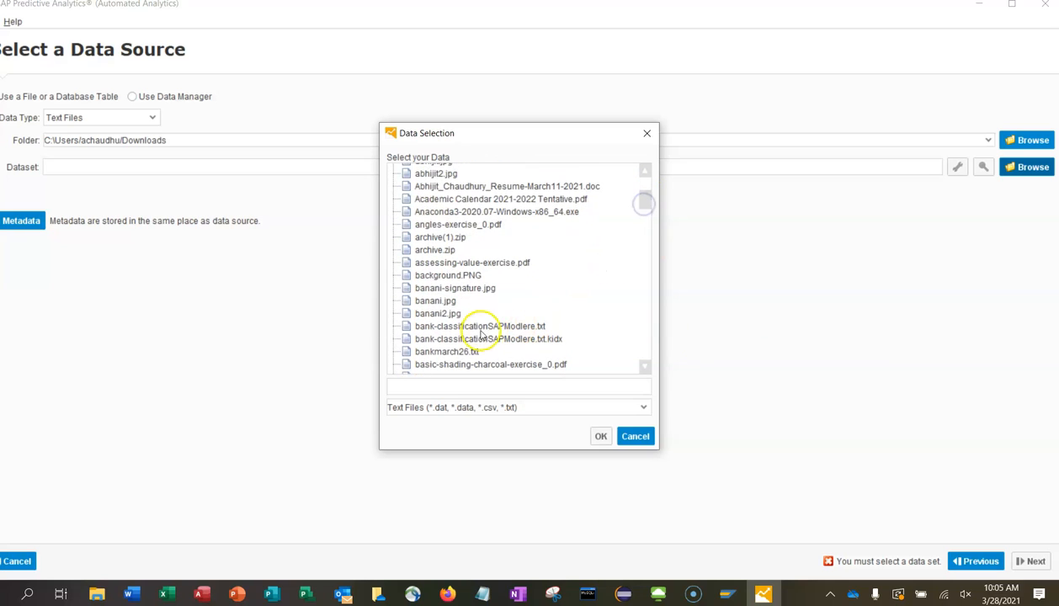
{"action": "left_click", "coordinate": [448, 352]}
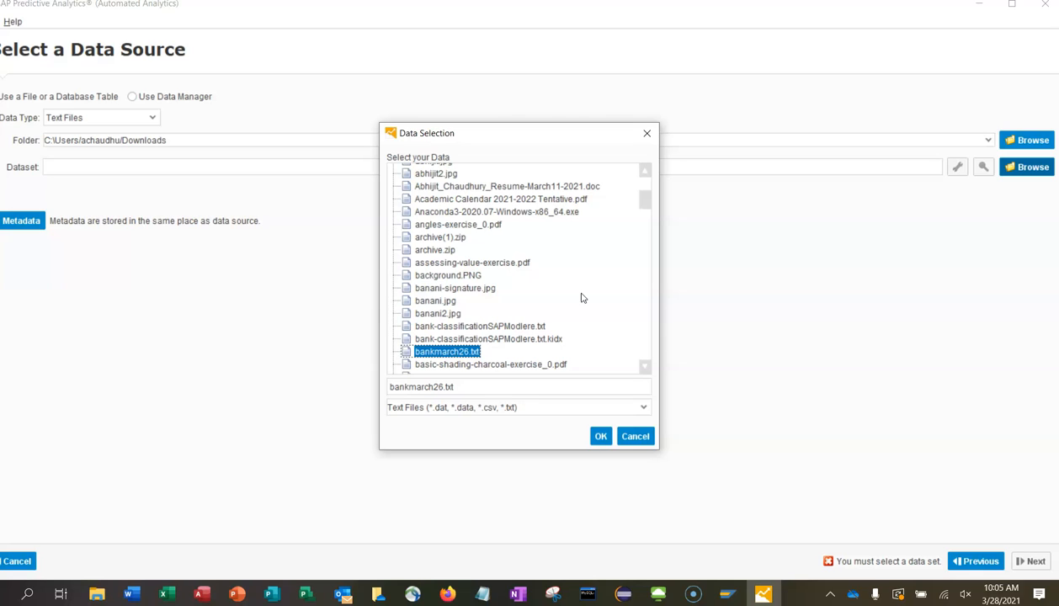
{"action": "key", "text": "XF86AudioLowerVolume"}
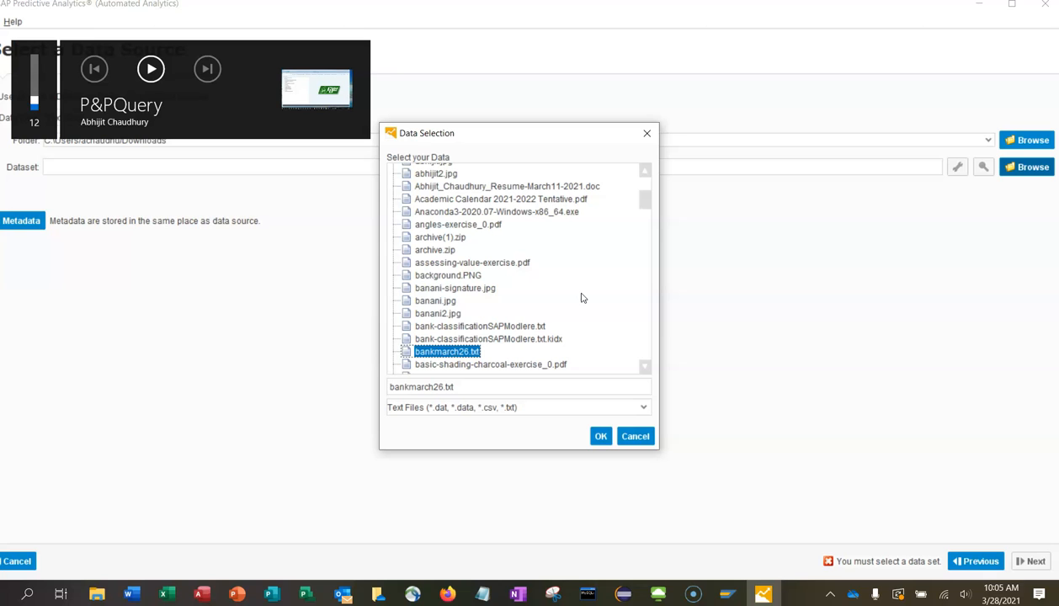
{"action": "left_click", "coordinate": [602, 437]}
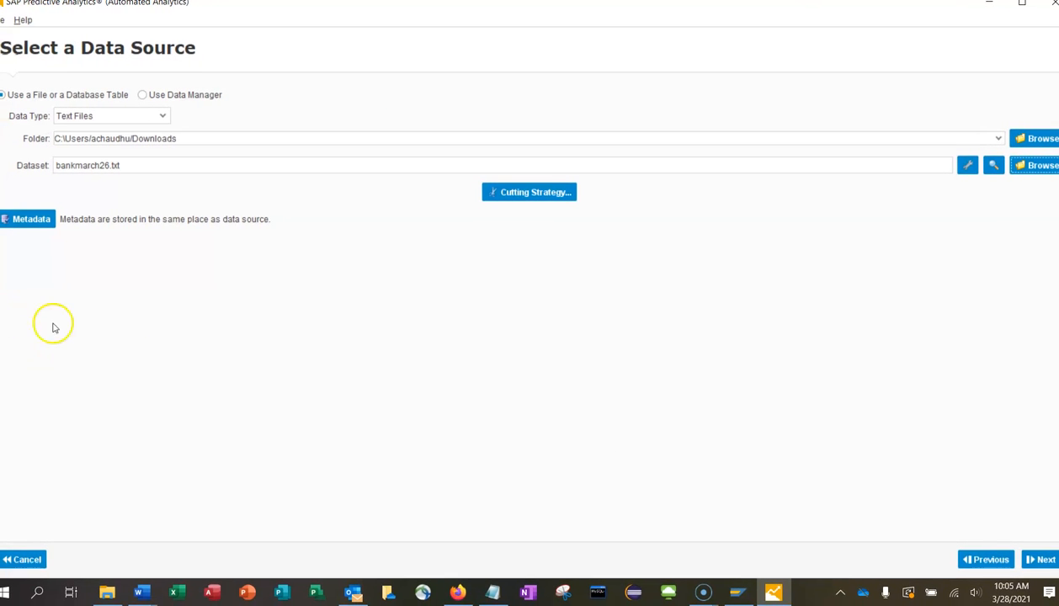
Analyze bankmarch26's variable descriptions, then keep y as target with KxIndex excluded.
{"action": "left_click", "coordinate": [1042, 560]}
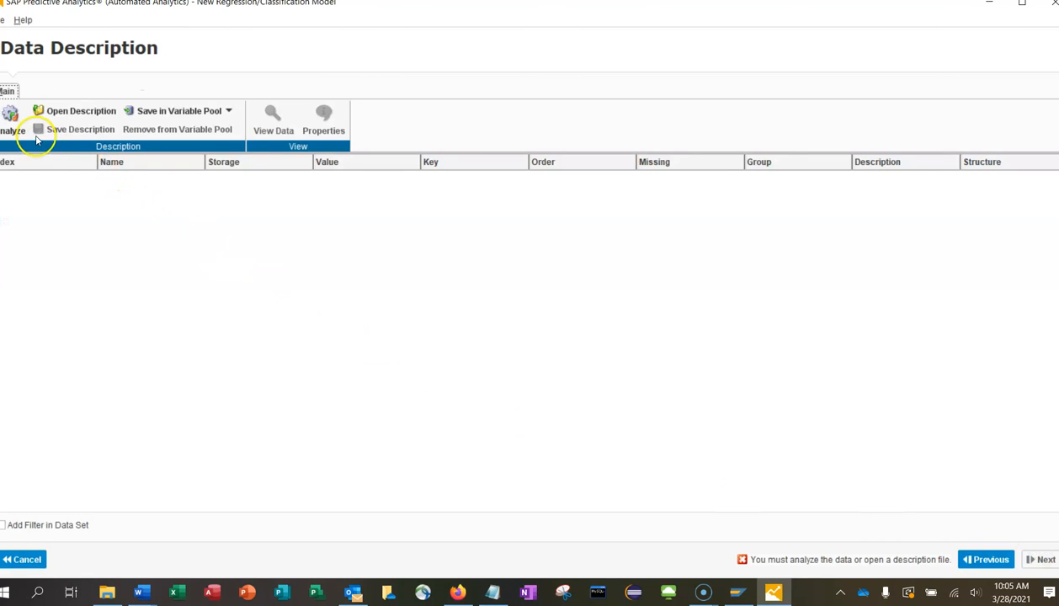
{"action": "left_click", "coordinate": [12, 120]}
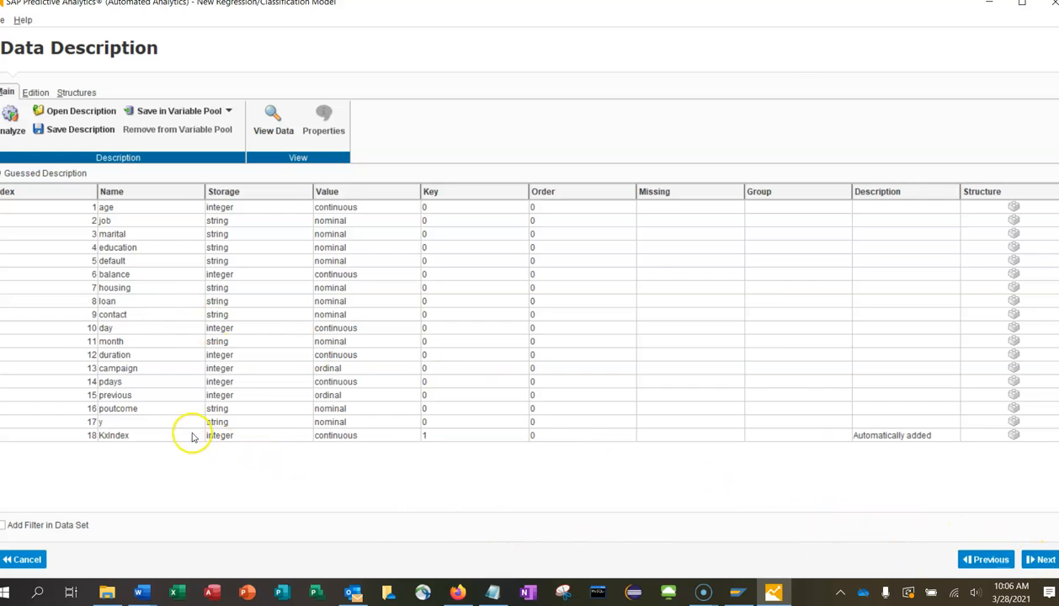
{"action": "left_click", "coordinate": [1041, 560]}
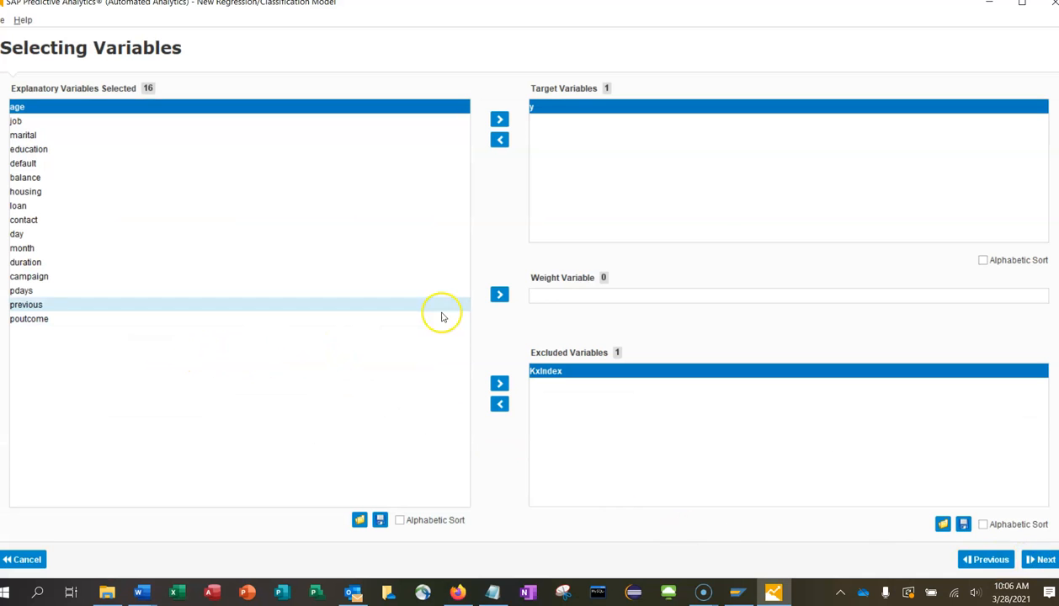
{"action": "left_click", "coordinate": [563, 131]}
{"action": "left_click", "coordinate": [875, 481]}
{"action": "left_click", "coordinate": [1033, 560]}
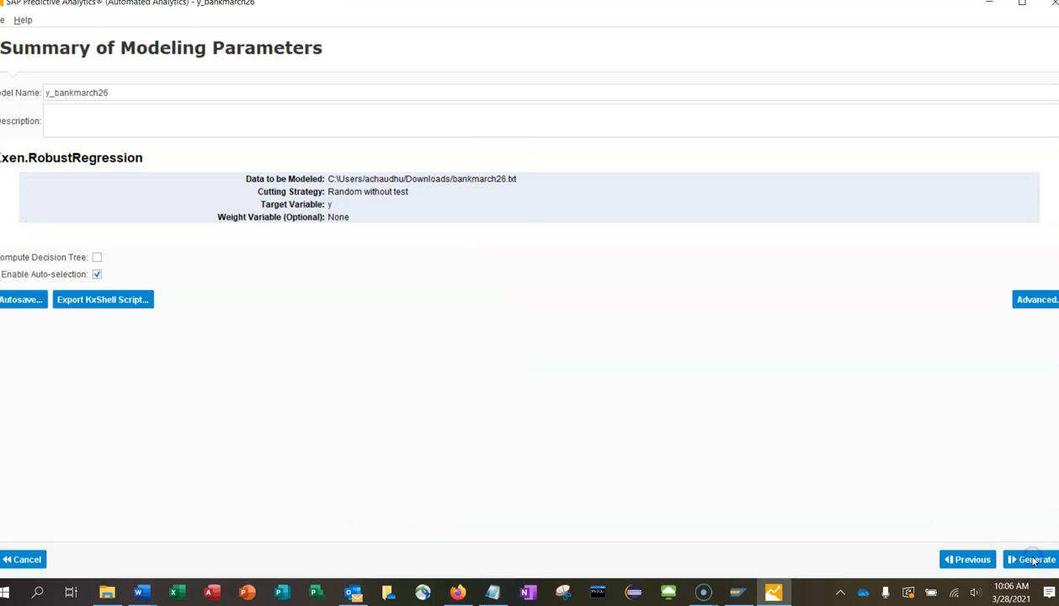
Enable Compute Decision Tree and generate the model, reaching predictive power 0.7600.
{"action": "left_click", "coordinate": [97, 258]}
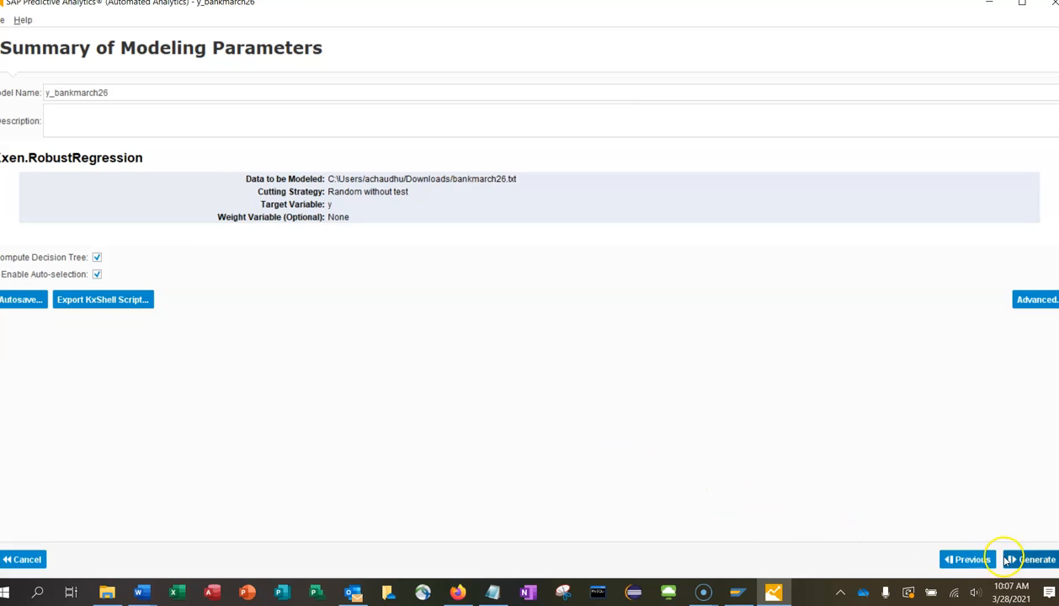
{"action": "left_click", "coordinate": [1033, 561]}
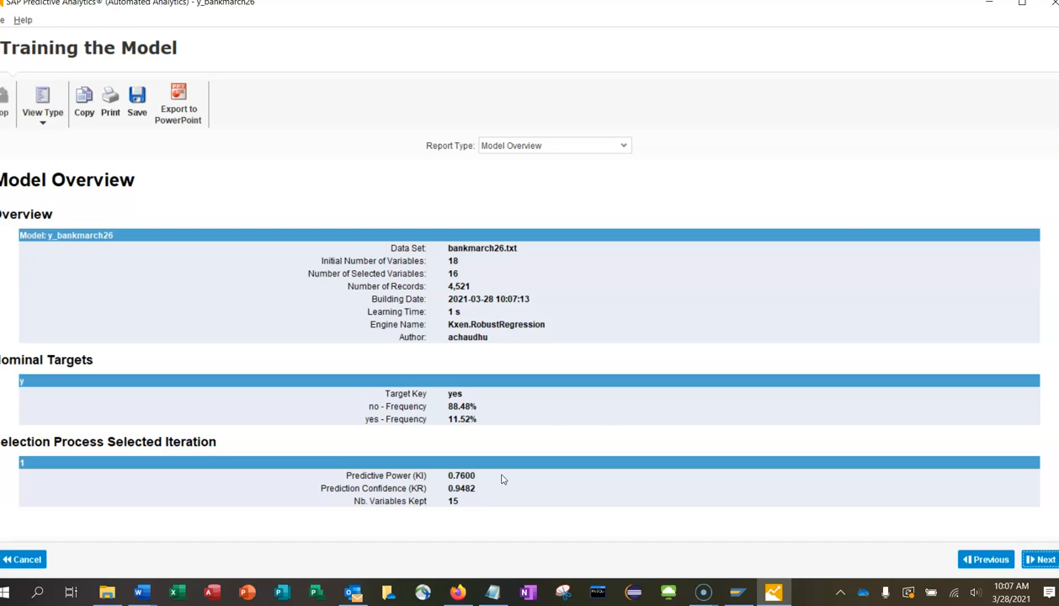
Continue past the training overview to the Using the Model display list.
{"action": "left_click", "coordinate": [574, 486]}
{"action": "left_click", "coordinate": [1041, 561]}
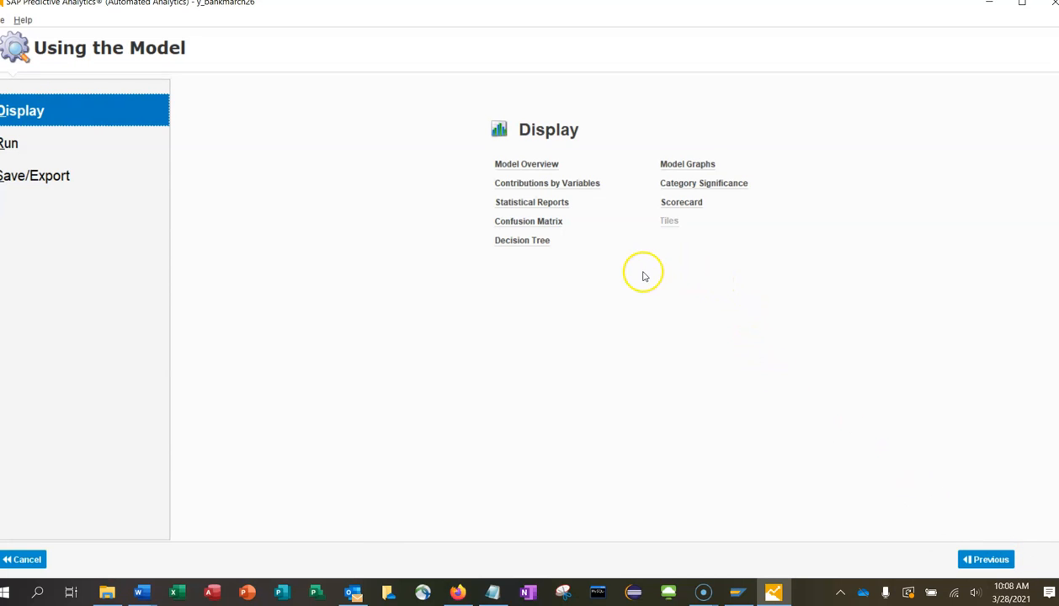
{"action": "left_click", "coordinate": [582, 185]}
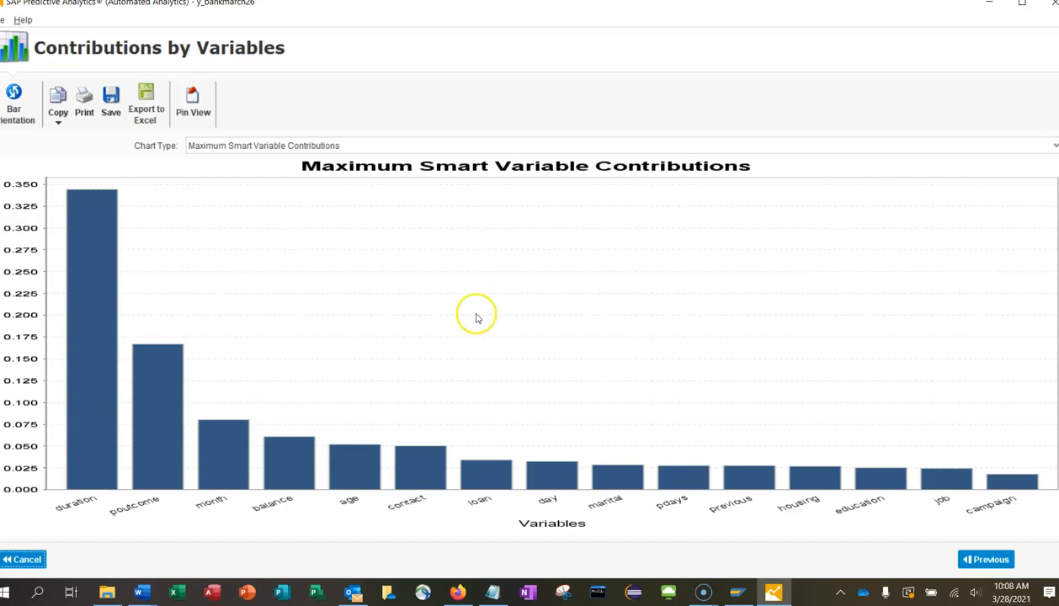
{"action": "mouse_move", "coordinate": [144, 362]}
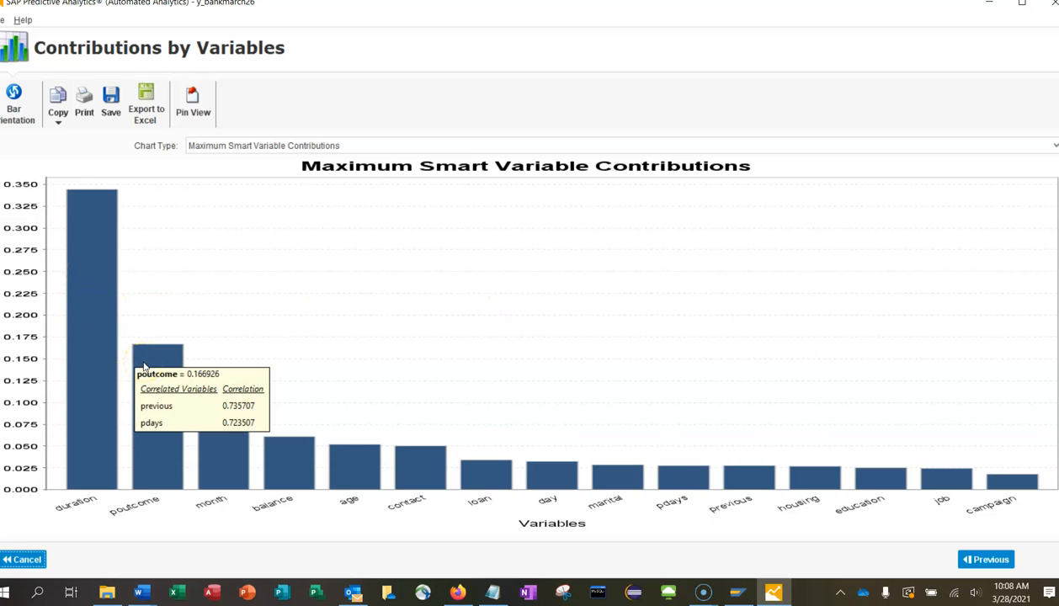
{"action": "mouse_move", "coordinate": [223, 467]}
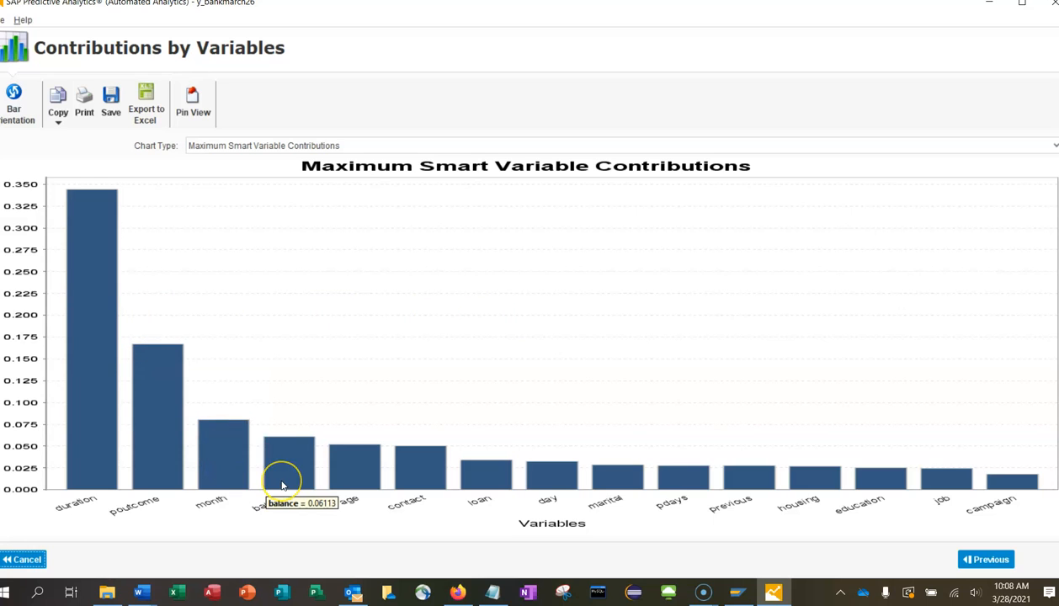
{"action": "mouse_move", "coordinate": [94, 383]}
{"action": "left_click", "coordinate": [978, 564]}
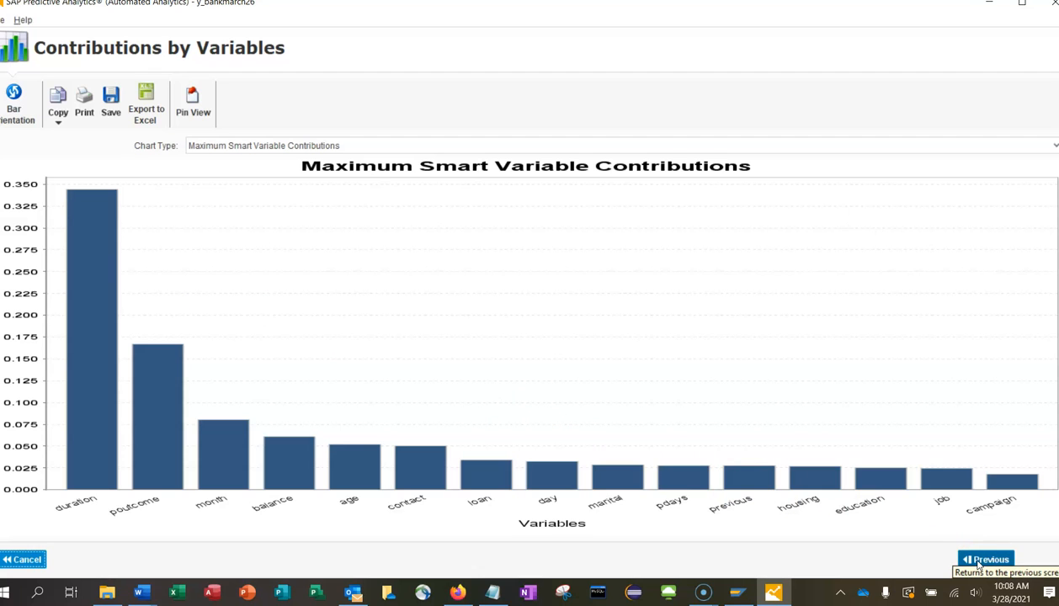
{"action": "left_click", "coordinate": [978, 564]}
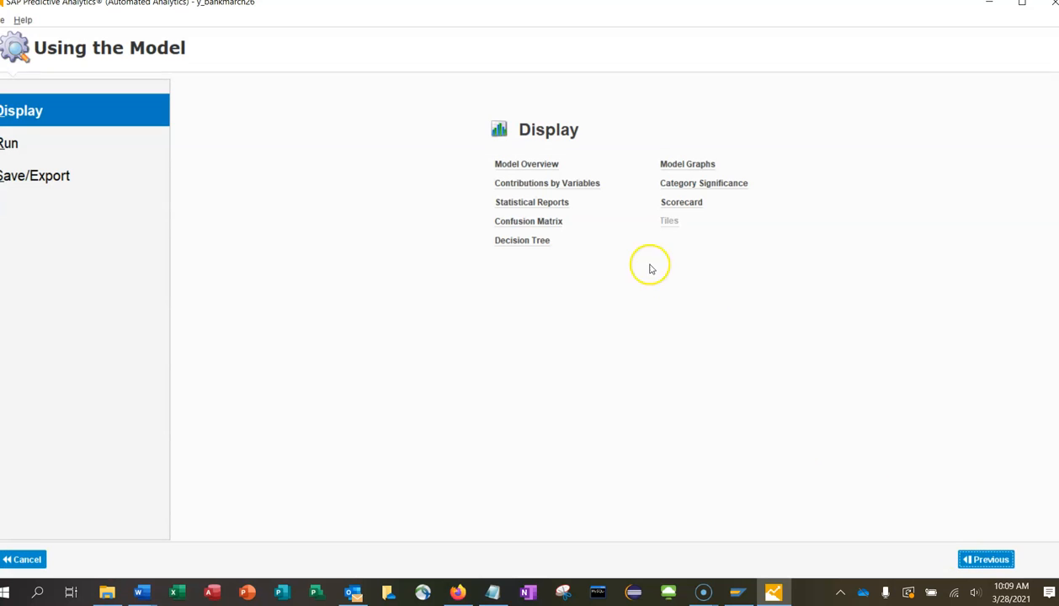
{"action": "left_click", "coordinate": [548, 224]}
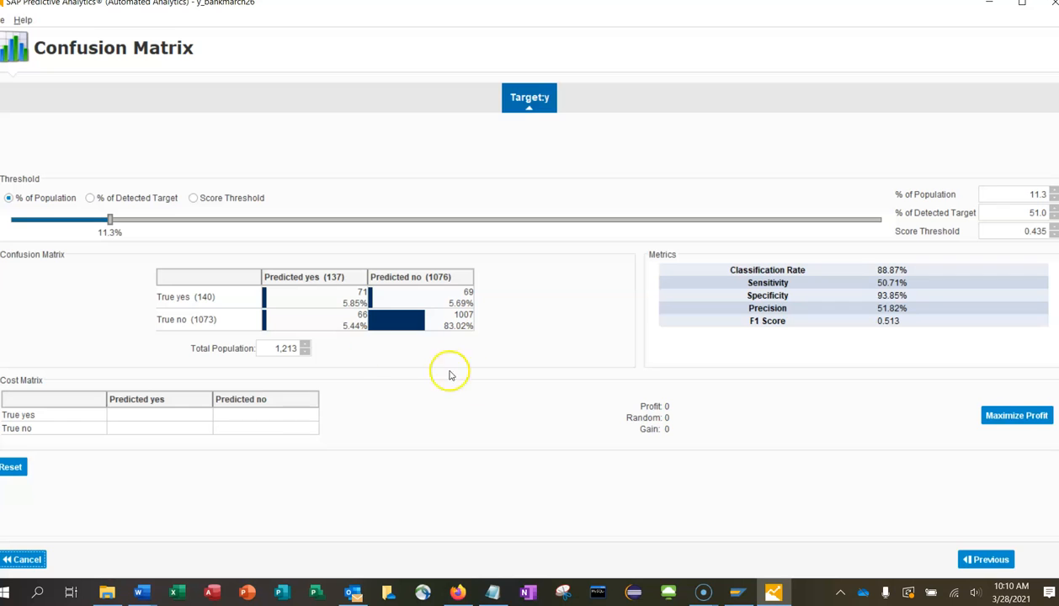
{"action": "left_click", "coordinate": [990, 562]}
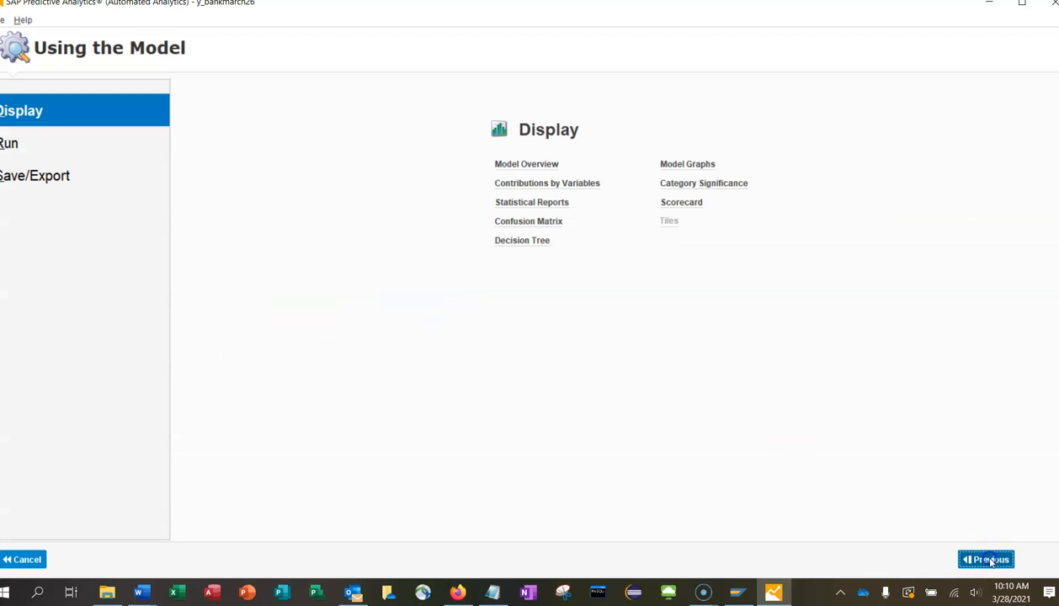
{"action": "left_click", "coordinate": [526, 242]}
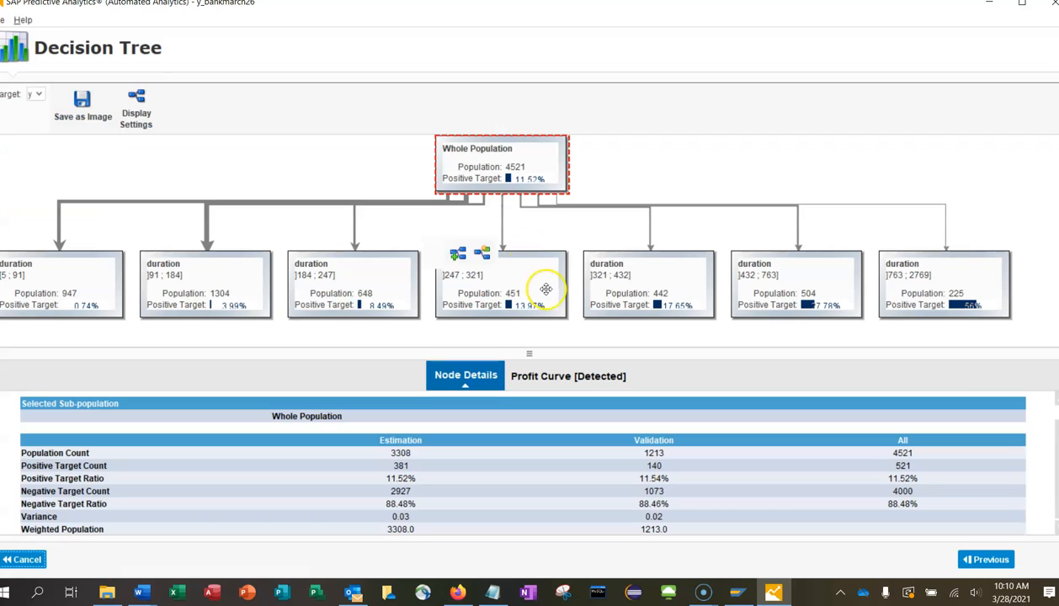
{"action": "left_click", "coordinate": [139, 105]}
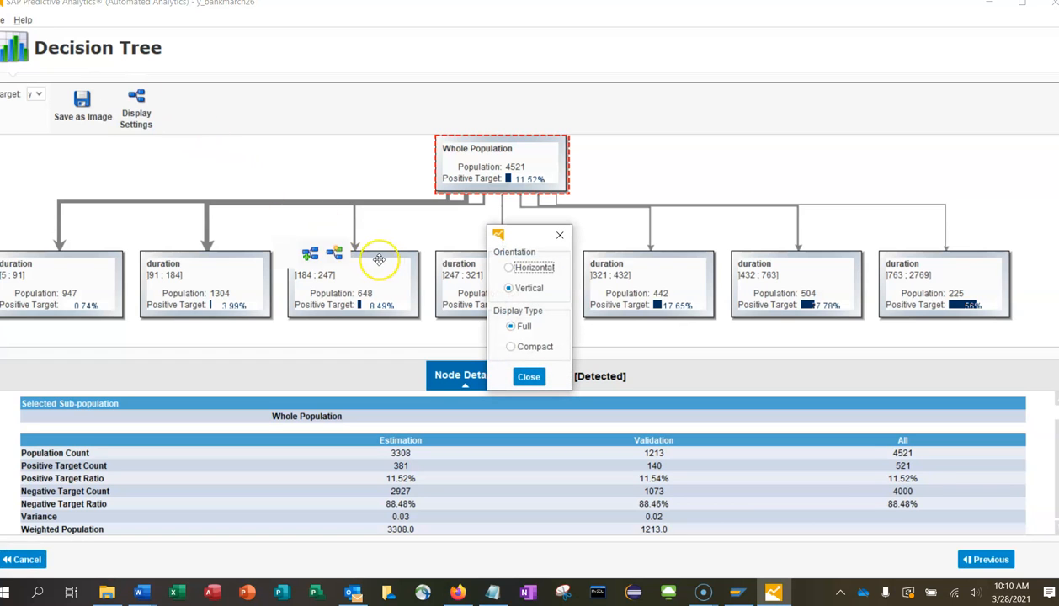
{"action": "left_click", "coordinate": [518, 278]}
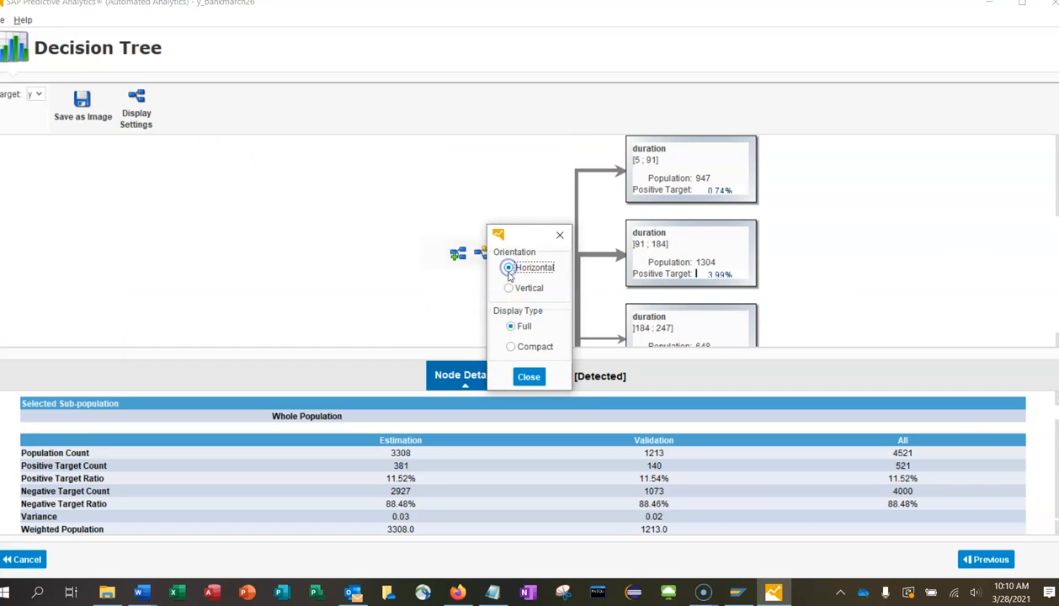
{"action": "left_click", "coordinate": [528, 377]}
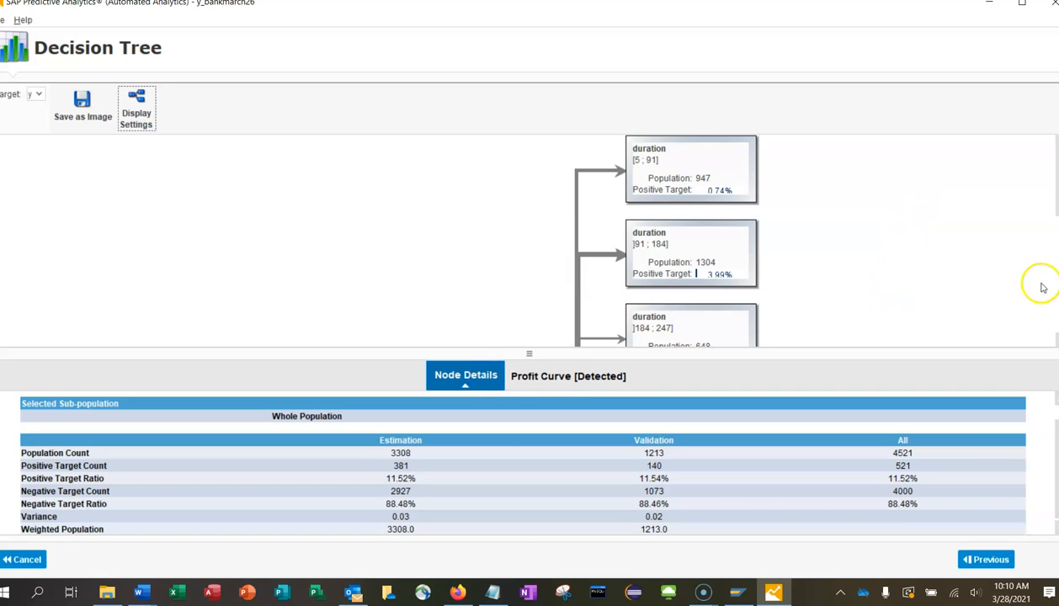
{"action": "scroll", "coordinate": [655, 240], "scroll_direction": "down", "scroll_amount": 3}
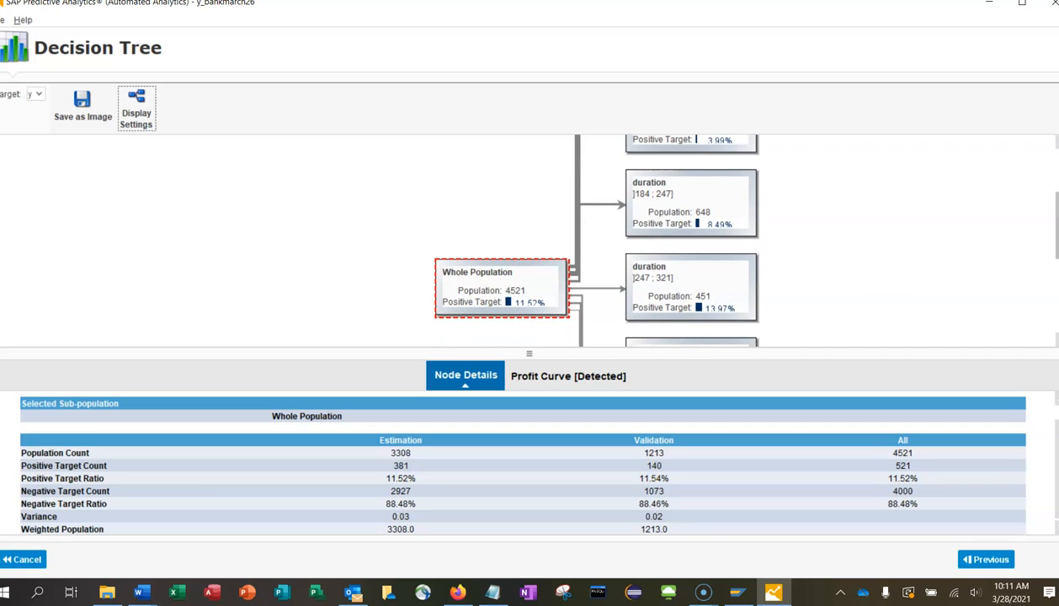
{"action": "scroll", "coordinate": [586, 240], "scroll_direction": "down", "scroll_amount": 1}
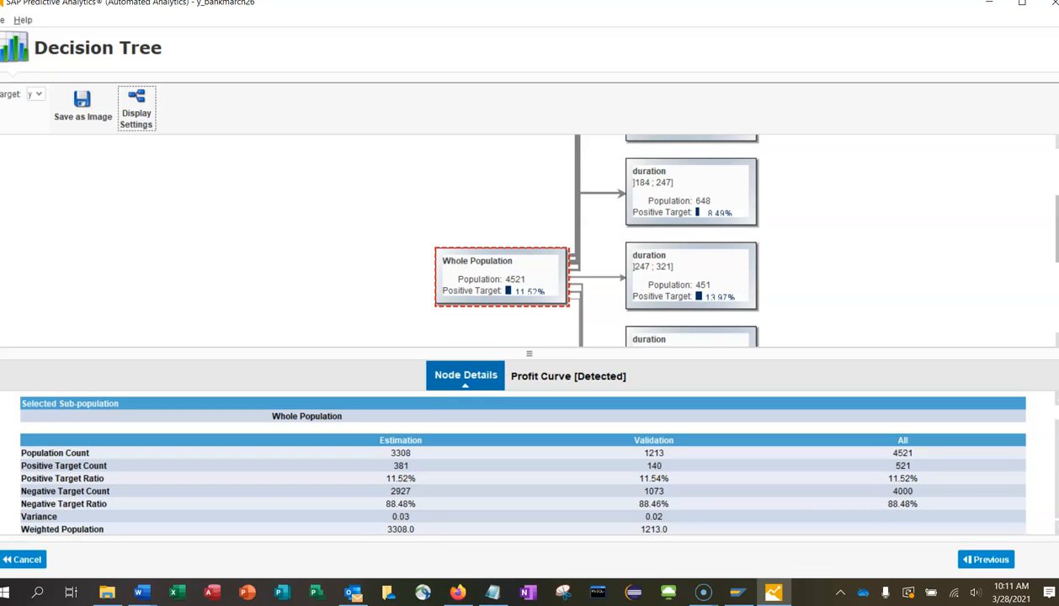
{"action": "scroll", "coordinate": [1048, 181], "scroll_direction": "up", "scroll_amount": 4}
{"action": "mouse_move", "coordinate": [650, 155]}
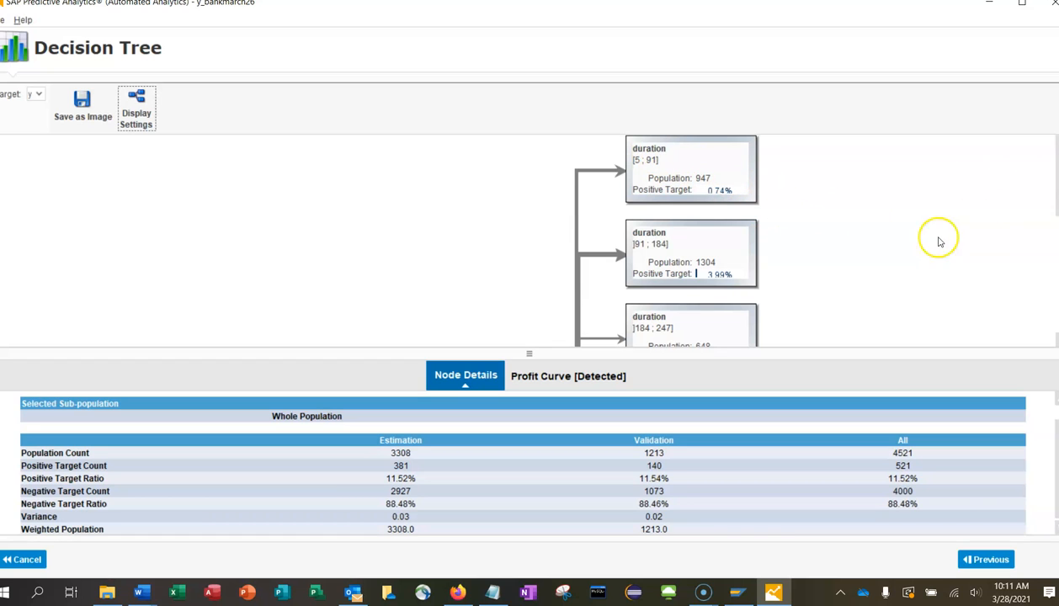
{"action": "scroll", "coordinate": [1024, 239], "scroll_direction": "down", "scroll_amount": 2}
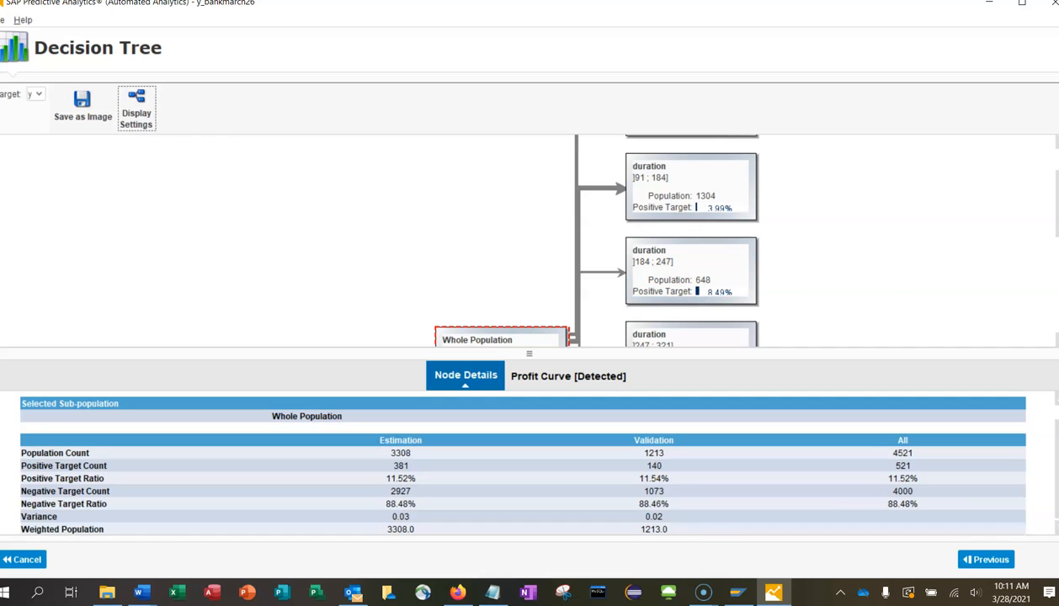
{"action": "scroll", "coordinate": [528, 240], "scroll_direction": "down", "scroll_amount": 1}
{"action": "scroll", "coordinate": [529, 240], "scroll_direction": "down", "scroll_amount": 1}
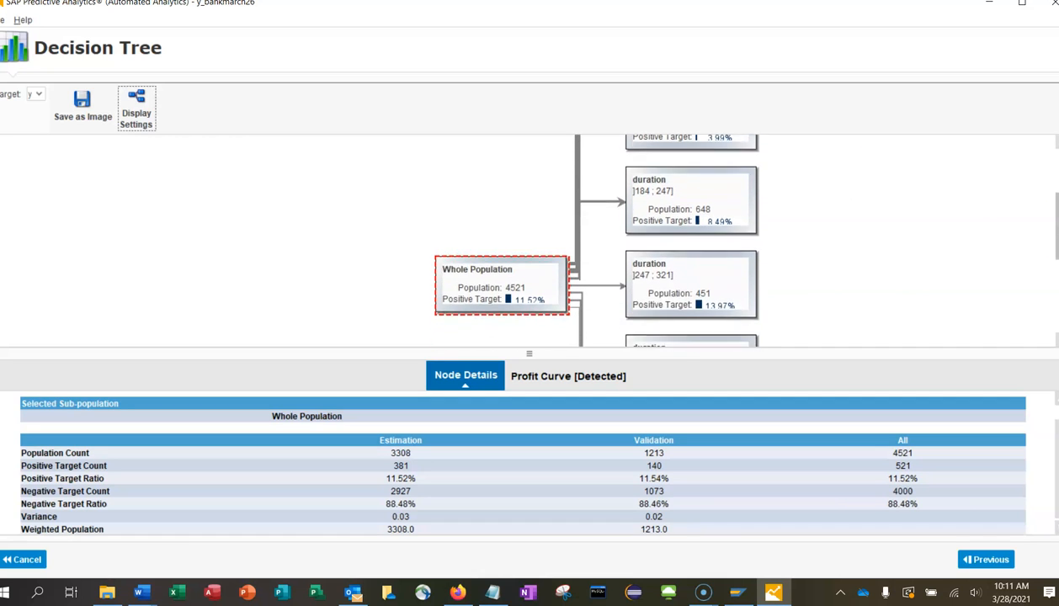
{"action": "scroll", "coordinate": [529, 240], "scroll_direction": "down", "scroll_amount": 1}
{"action": "scroll", "coordinate": [589, 240], "scroll_direction": "down", "scroll_amount": 1}
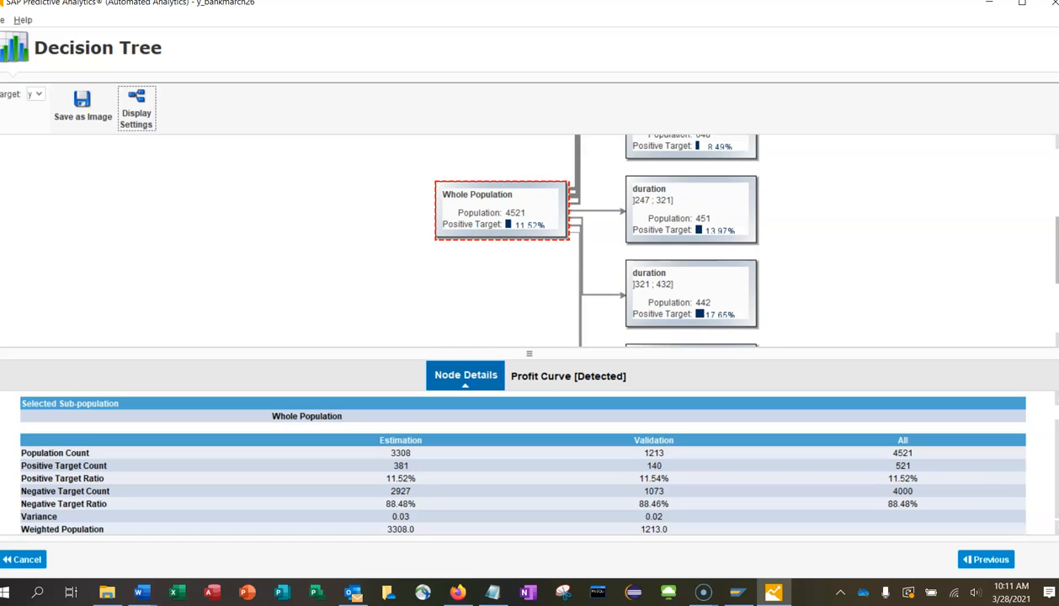
{"action": "scroll", "coordinate": [589, 240], "scroll_direction": "down", "scroll_amount": 2}
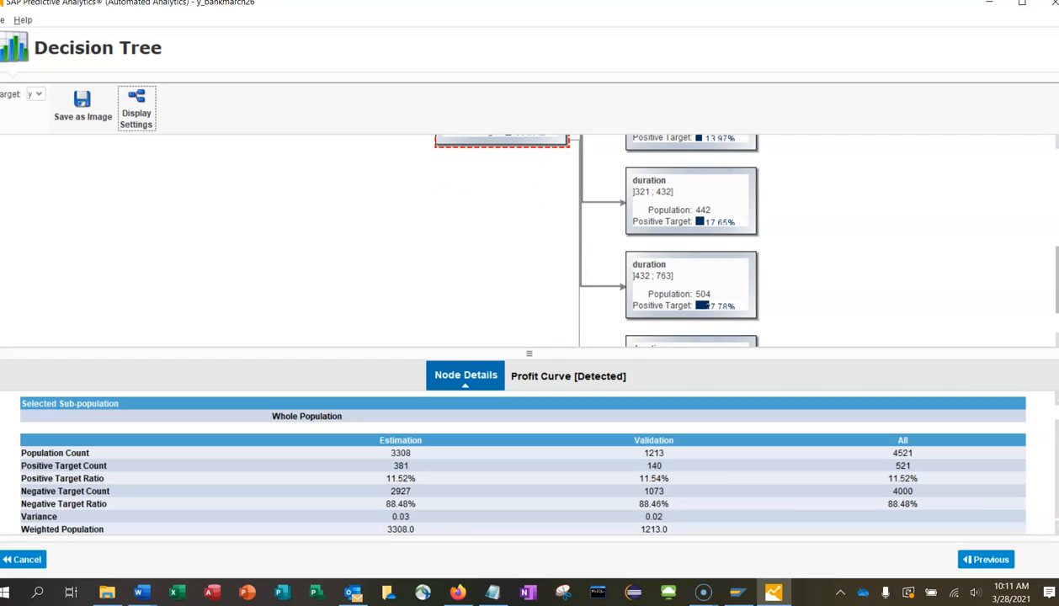
{"action": "scroll", "coordinate": [589, 239], "scroll_direction": "down", "scroll_amount": 1}
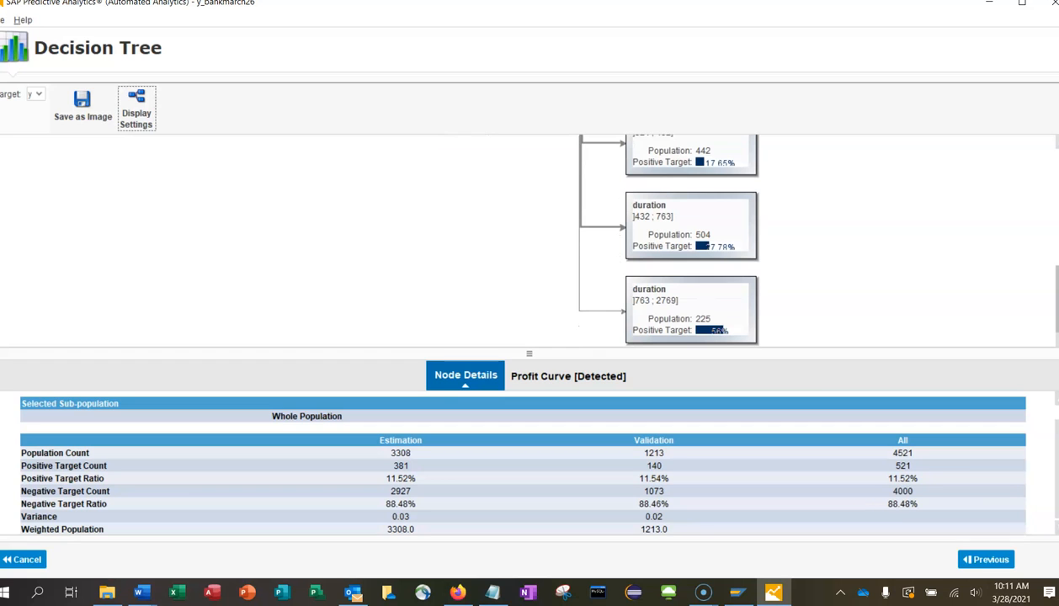
{"action": "scroll", "coordinate": [589, 240], "scroll_direction": "up", "scroll_amount": 5}
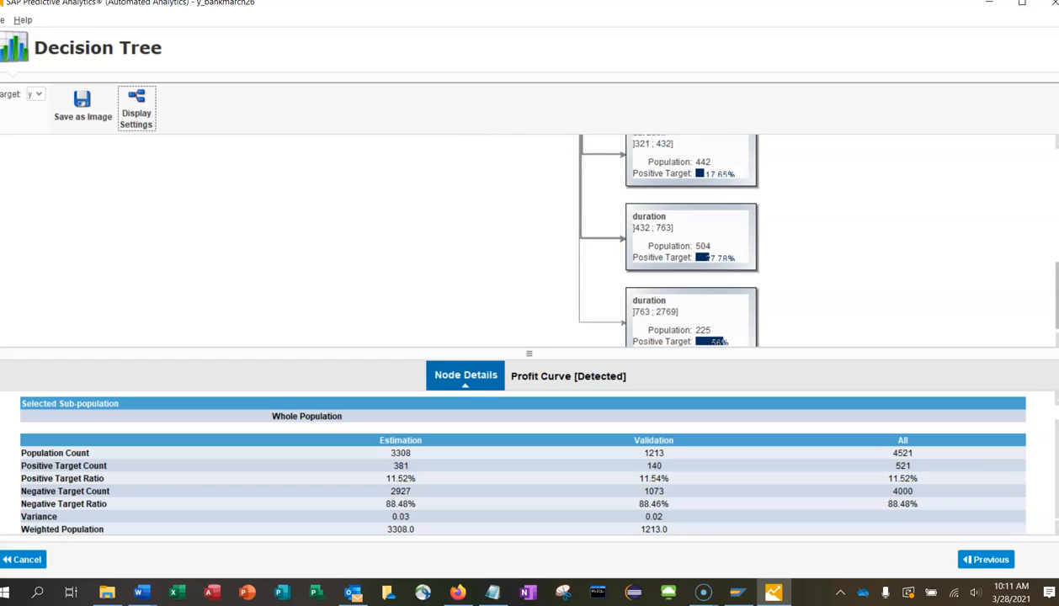
{"action": "scroll", "coordinate": [1007, 189], "scroll_direction": "up", "scroll_amount": 2}
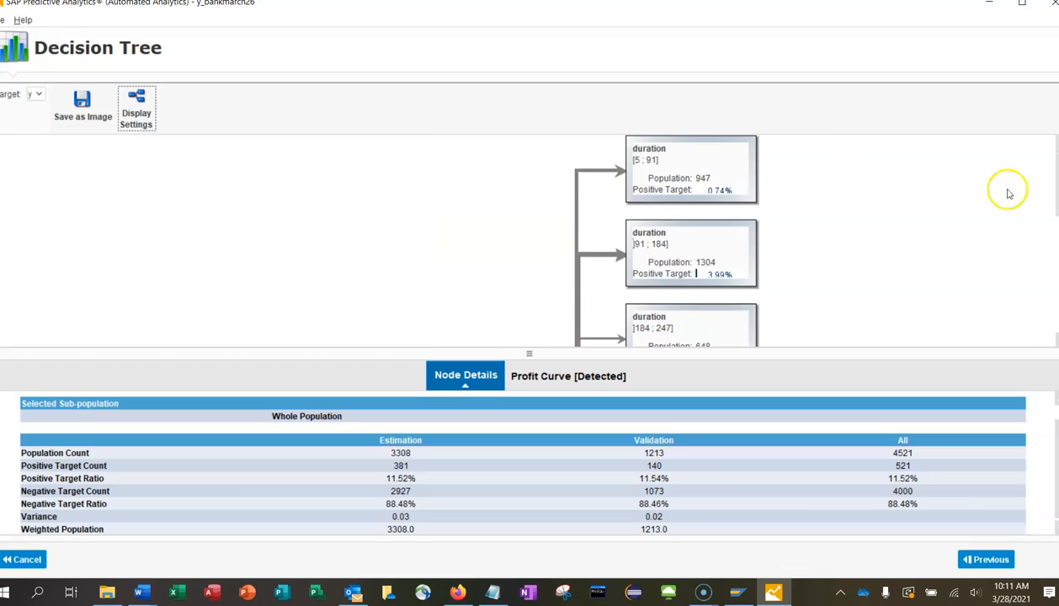
Split the duration [5;91] node by poutcome into failure/other, success and unknown branches.
{"action": "left_click", "coordinate": [645, 139]}
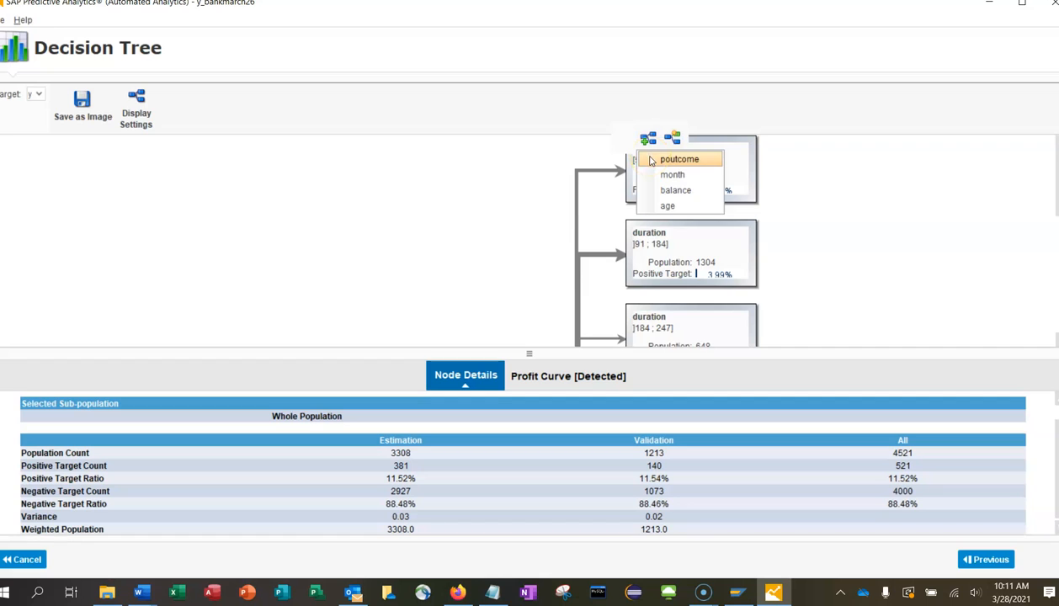
{"action": "left_click", "coordinate": [651, 160]}
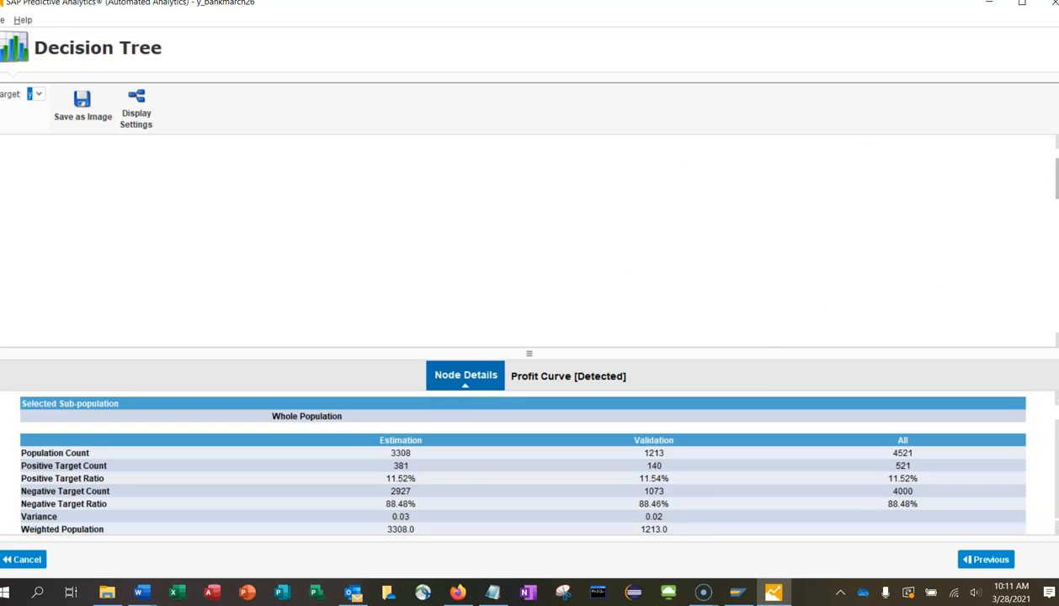
{"action": "left_click_drag", "start_coordinate": [1056, 179], "coordinate": [1056, 220]}
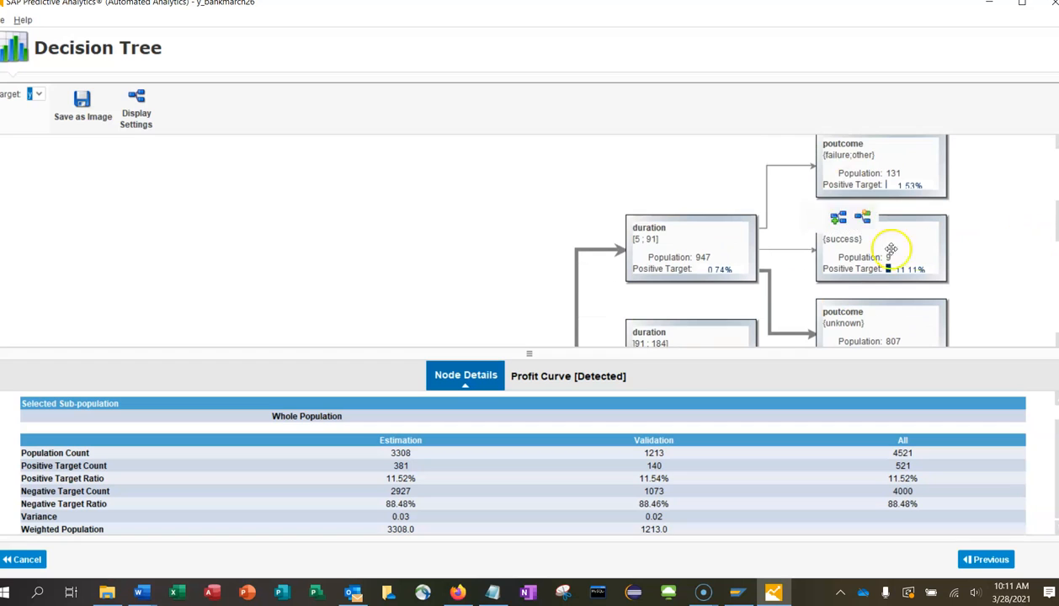
{"action": "mouse_move", "coordinate": [934, 192]}
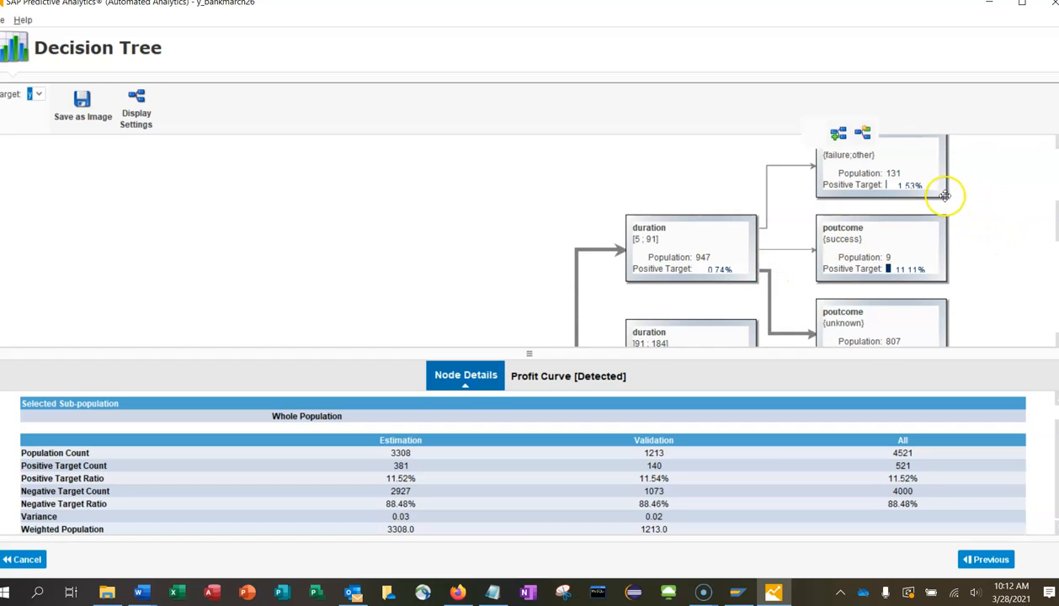
{"action": "scroll", "coordinate": [758, 240], "scroll_direction": "down", "scroll_amount": 3}
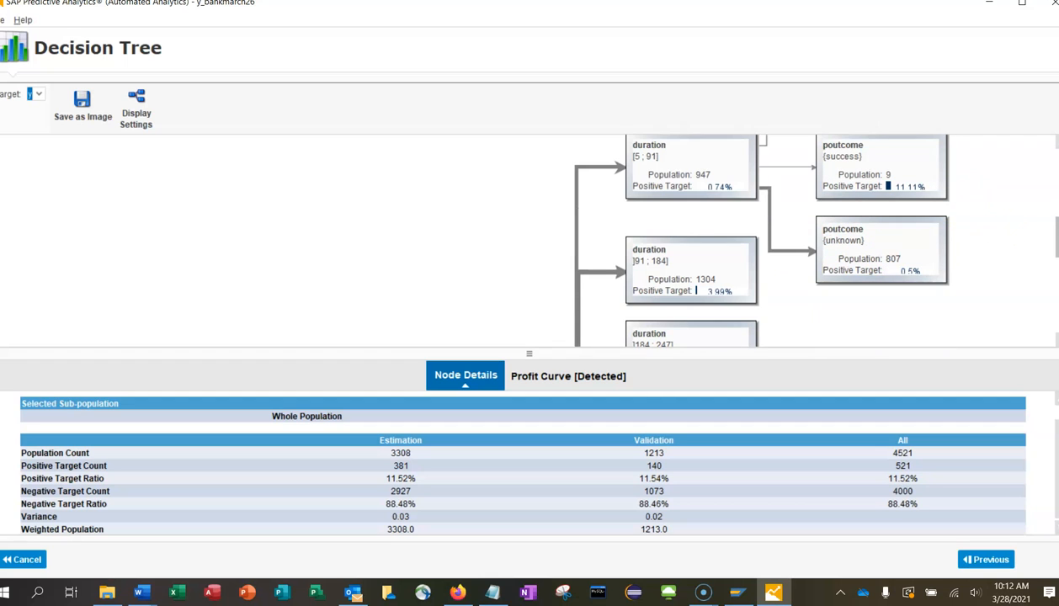
{"action": "scroll", "coordinate": [749, 240], "scroll_direction": "up", "scroll_amount": 2}
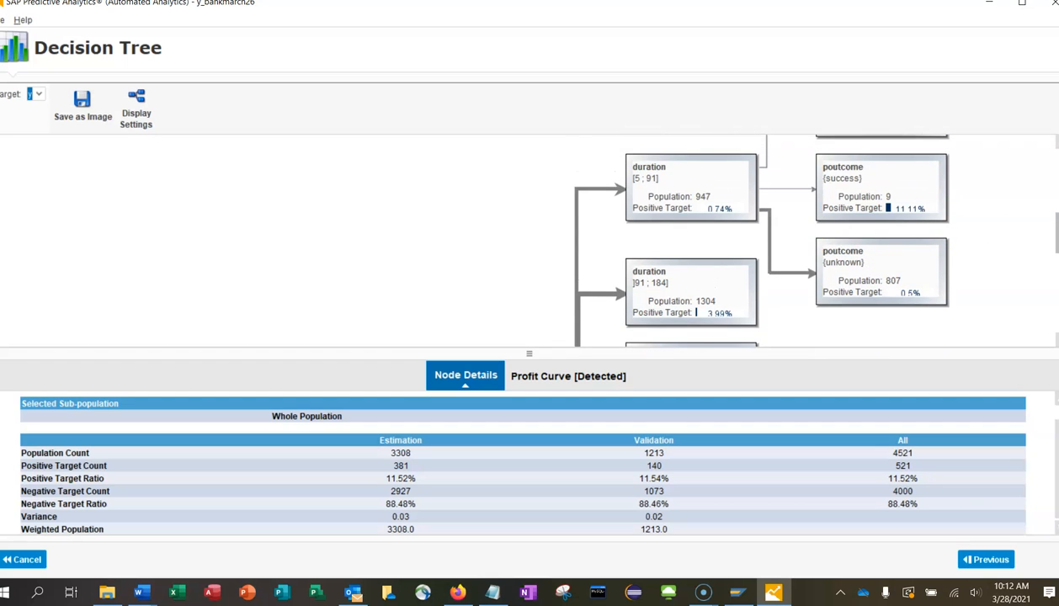
{"action": "scroll", "coordinate": [749, 240], "scroll_direction": "up", "scroll_amount": 1}
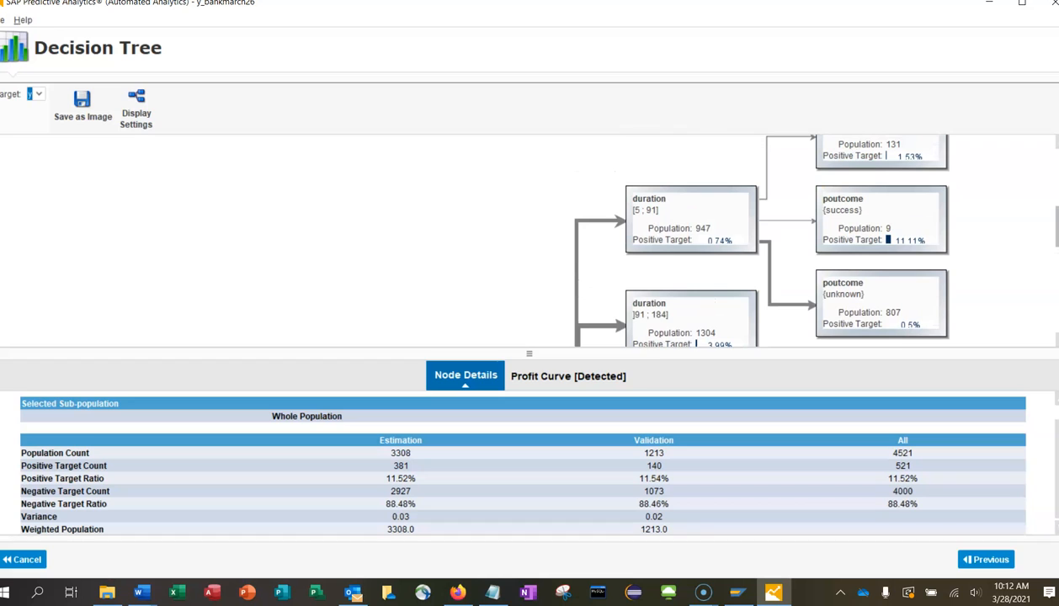
{"action": "scroll", "coordinate": [749, 240], "scroll_direction": "up", "scroll_amount": 1}
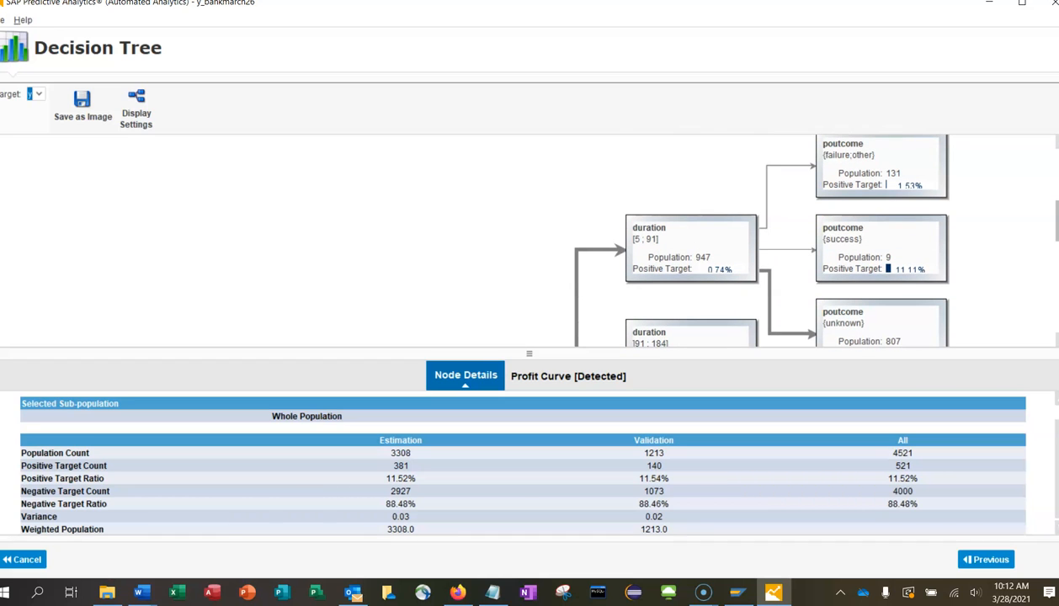
{"action": "scroll", "coordinate": [749, 240], "scroll_direction": "down", "scroll_amount": 1}
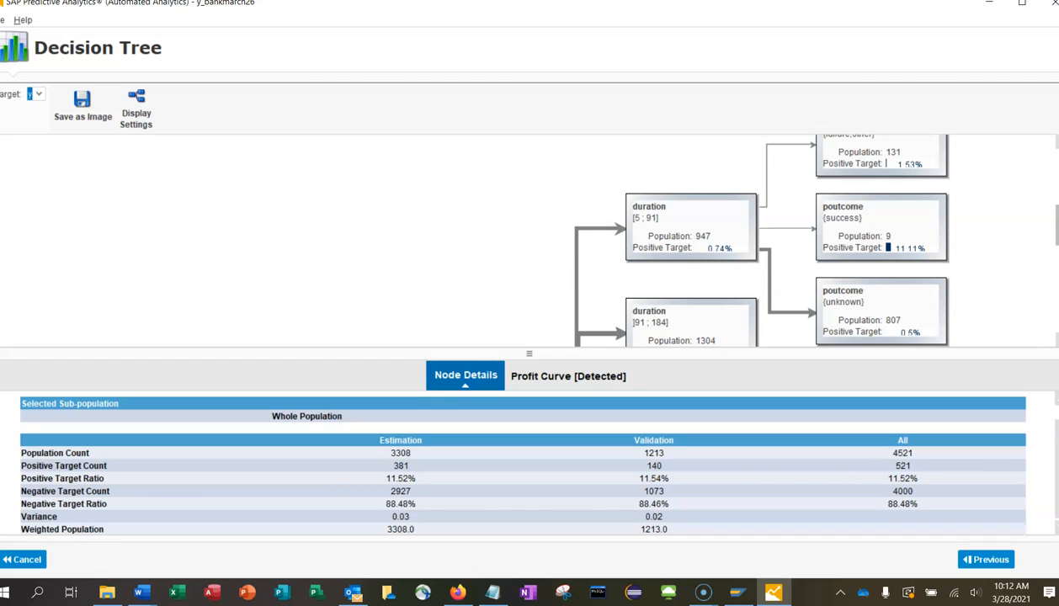
{"action": "scroll", "coordinate": [749, 240], "scroll_direction": "down", "scroll_amount": 1}
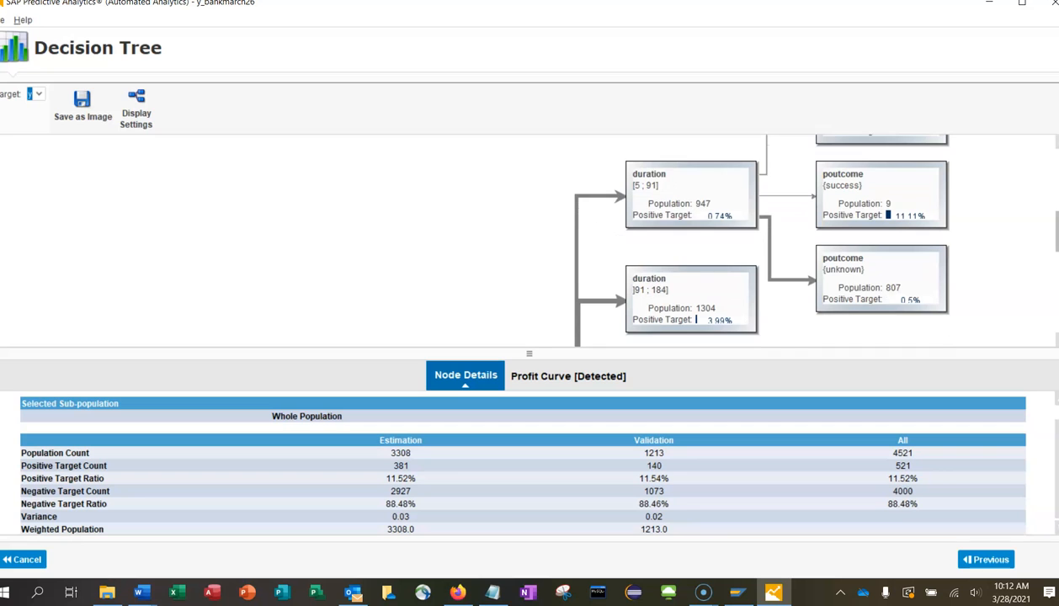
{"action": "scroll", "coordinate": [749, 240], "scroll_direction": "down", "scroll_amount": 3}
{"action": "scroll", "coordinate": [750, 240], "scroll_direction": "up", "scroll_amount": 5}
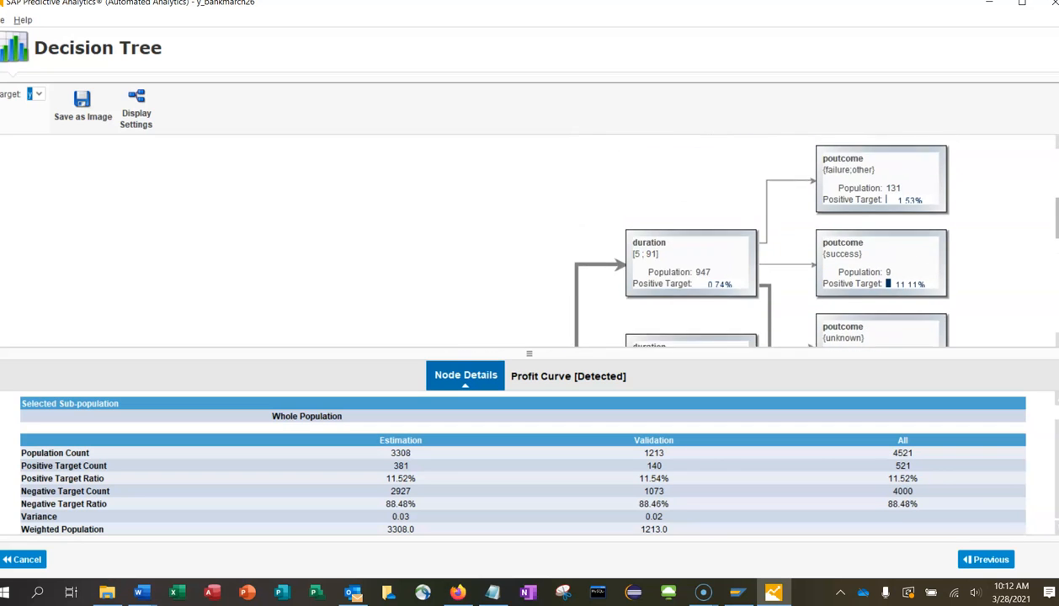
{"action": "scroll", "coordinate": [844, 166], "scroll_direction": "up", "scroll_amount": 2}
Split the poutcome {failure;other} node by balance and enlarge the tree panel.
{"action": "left_click", "coordinate": [836, 204]}
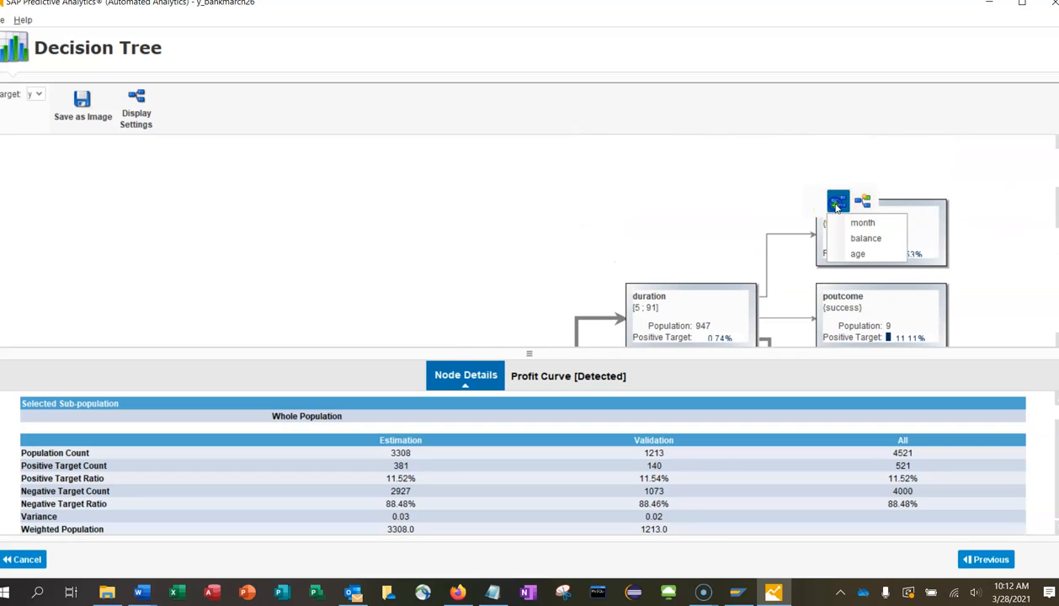
{"action": "left_click", "coordinate": [858, 240]}
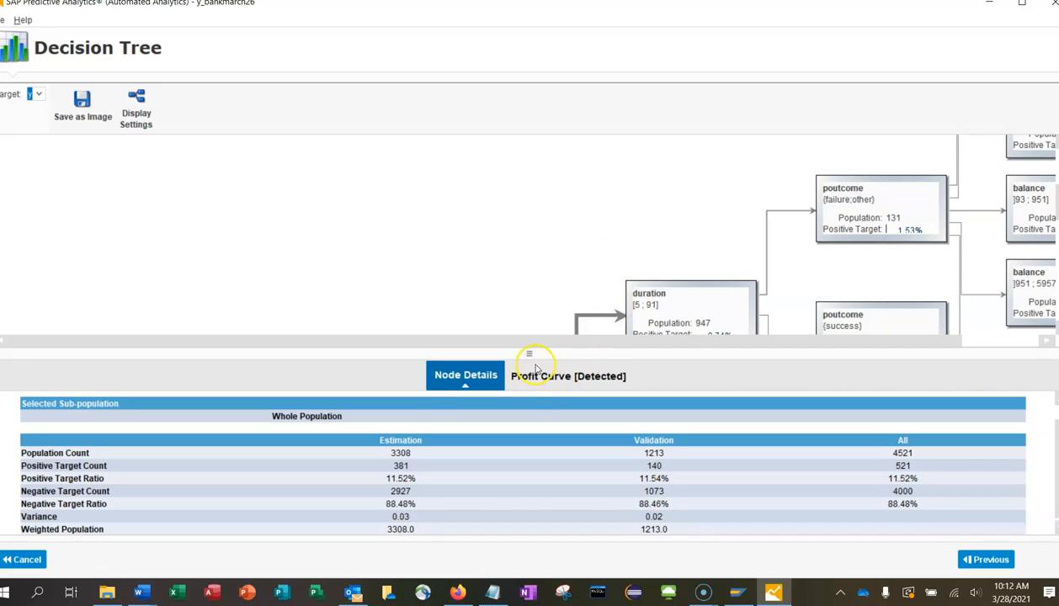
{"action": "left_click_drag", "start_coordinate": [529, 358], "coordinate": [530, 416]}
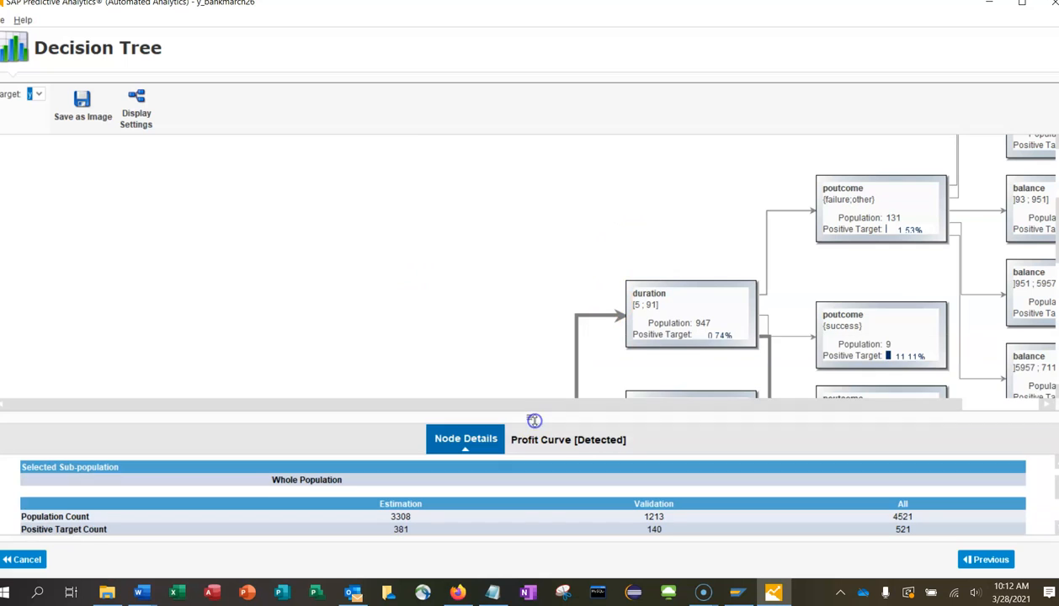
{"action": "mouse_move", "coordinate": [1037, 202]}
Go back from the decision tree to the Using the Model display list.
{"action": "left_click", "coordinate": [983, 561]}
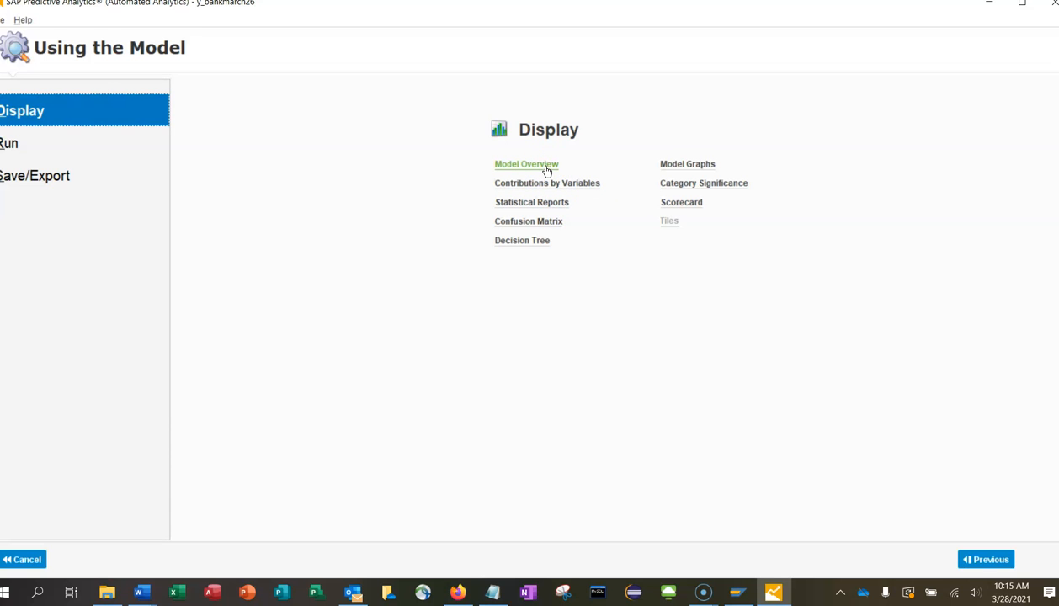
Open Category Significance and choose duration from the Variables dropdown.
{"action": "left_click", "coordinate": [679, 183]}
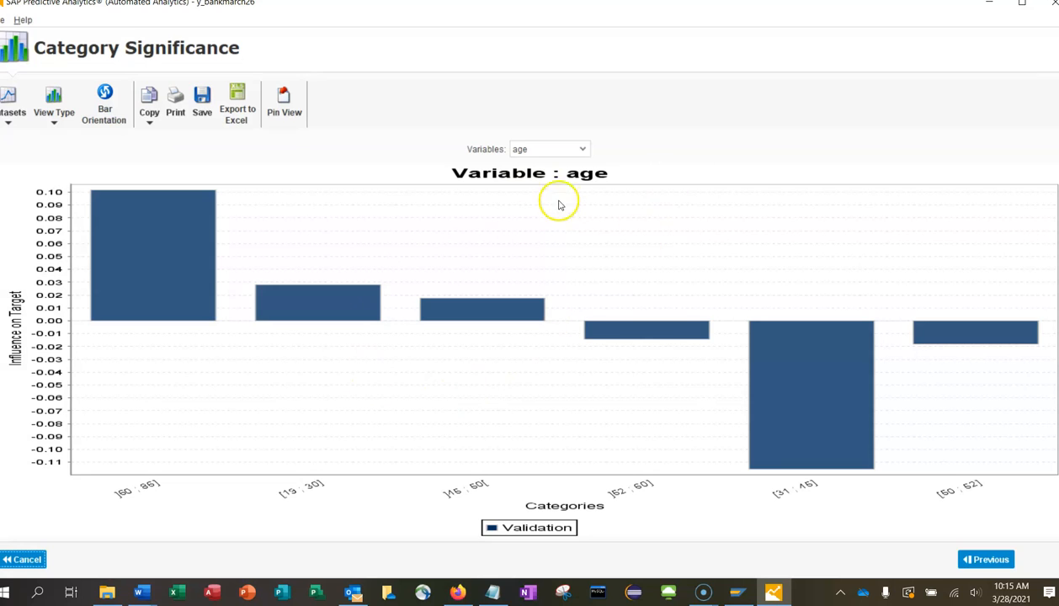
{"action": "left_click", "coordinate": [583, 150]}
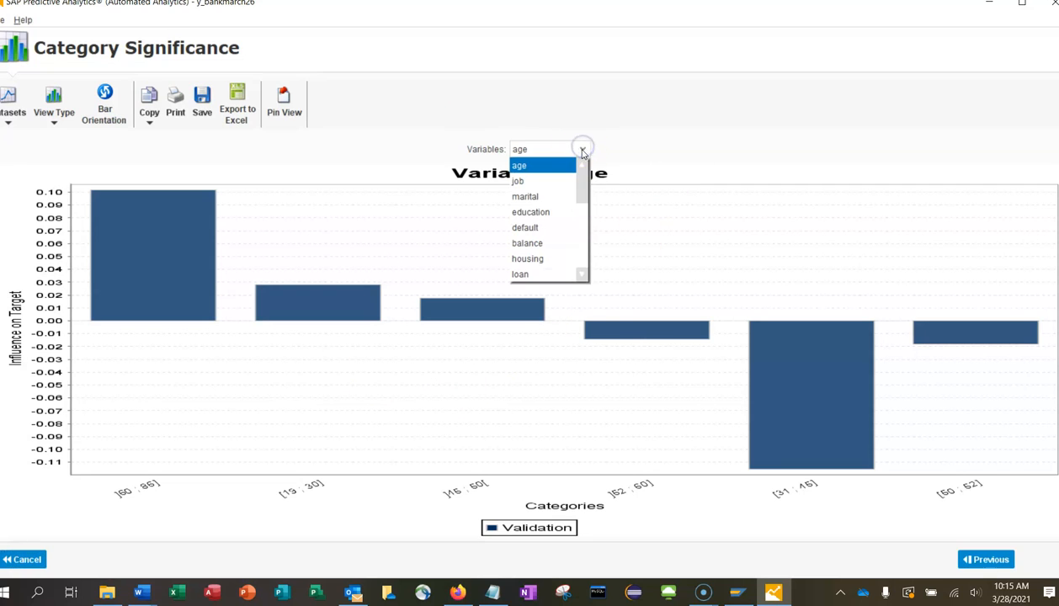
{"action": "left_click_drag", "start_coordinate": [581, 197], "coordinate": [581, 221]}
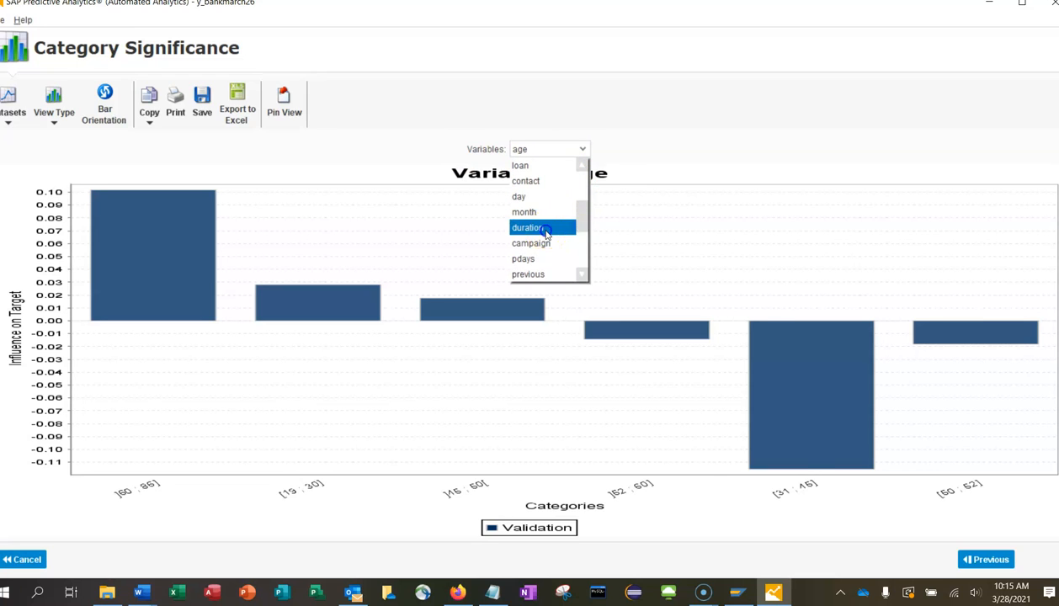
{"action": "left_click", "coordinate": [546, 228]}
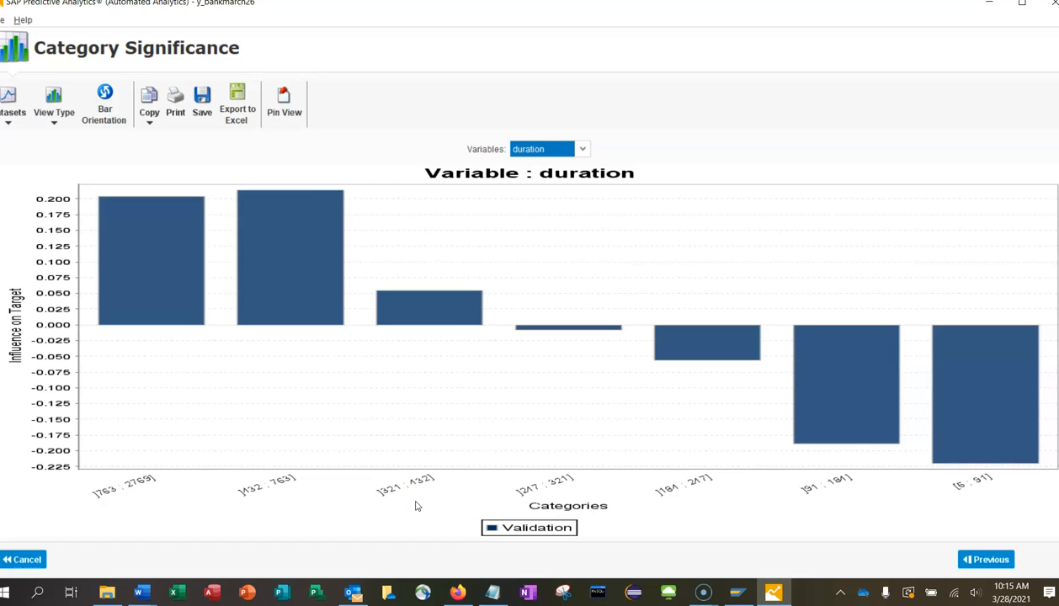
{"action": "left_click", "coordinate": [23, 561]}
{"action": "left_click", "coordinate": [22, 583]}
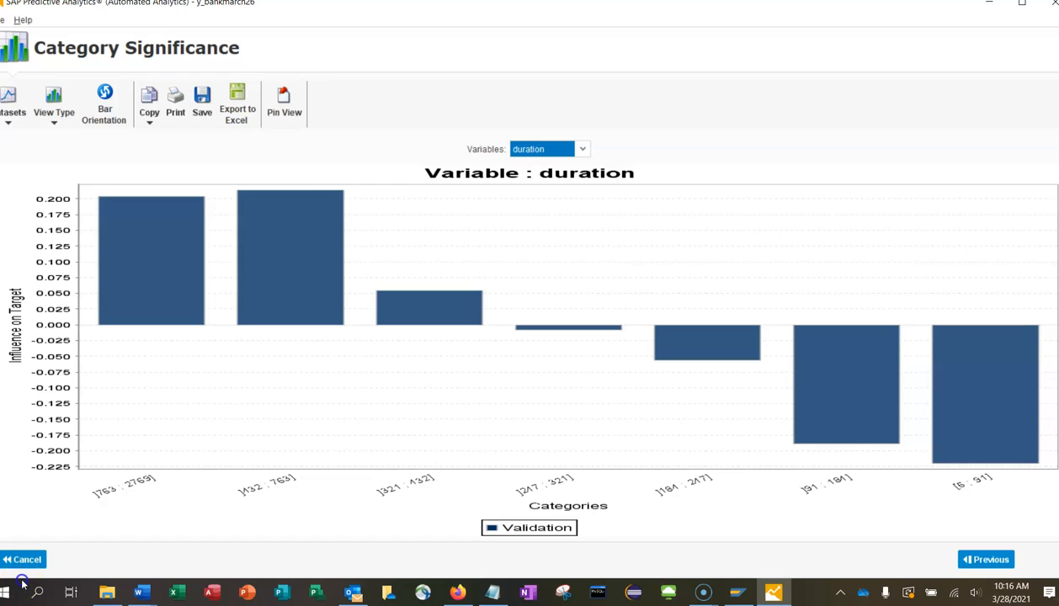